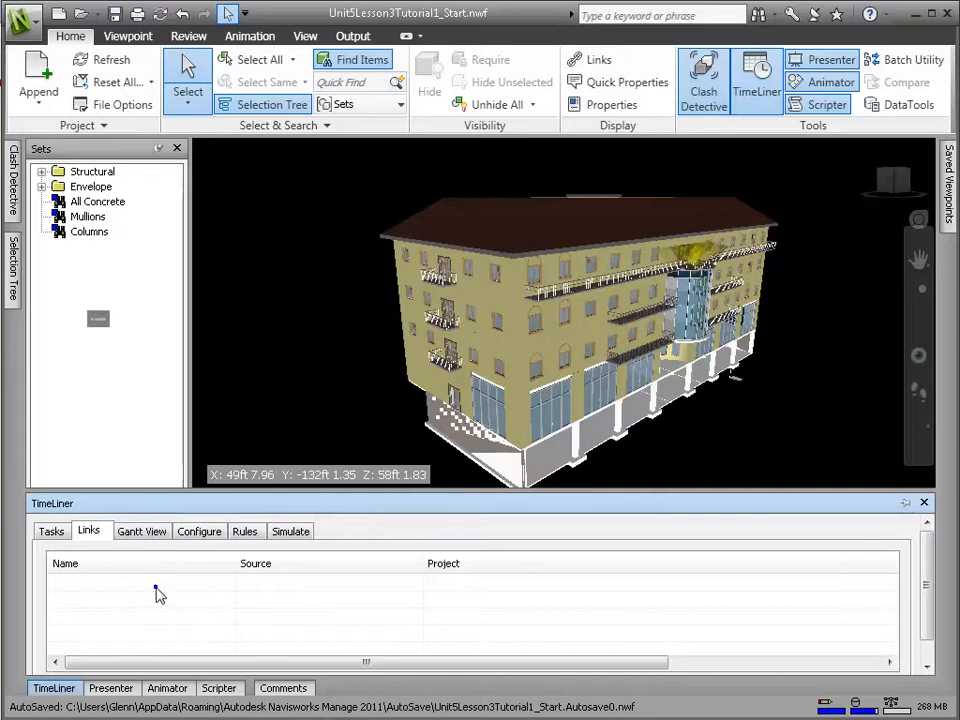
Add a CSV file link to the TimeLiner schedule using the Sample Construction Schedule file.
{"action": "left_click", "coordinate": [212, 601]}
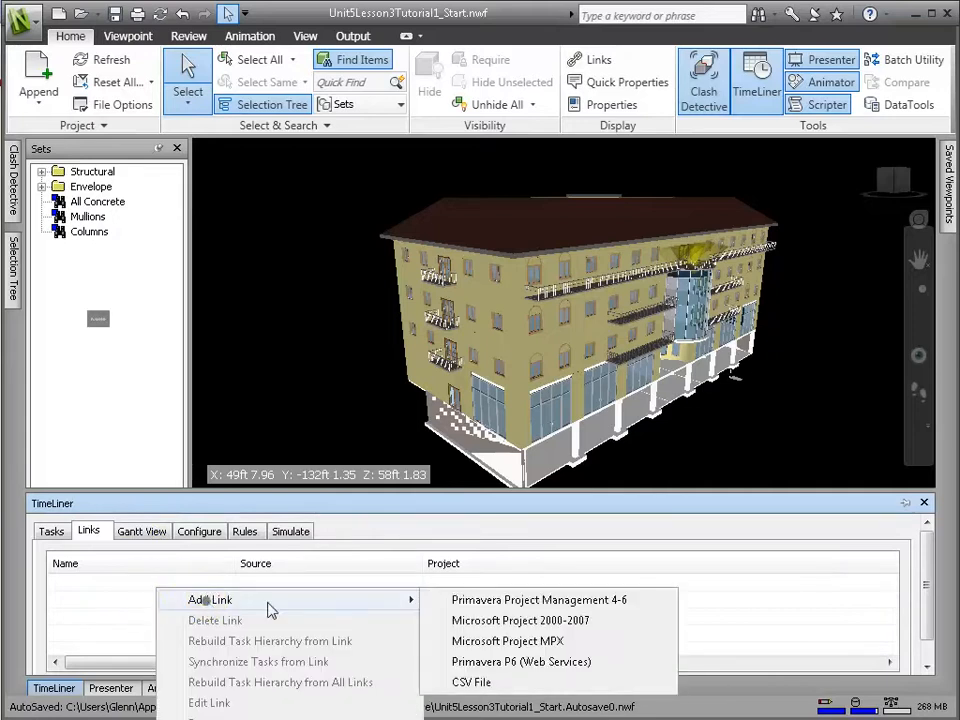
{"action": "left_click", "coordinate": [476, 683]}
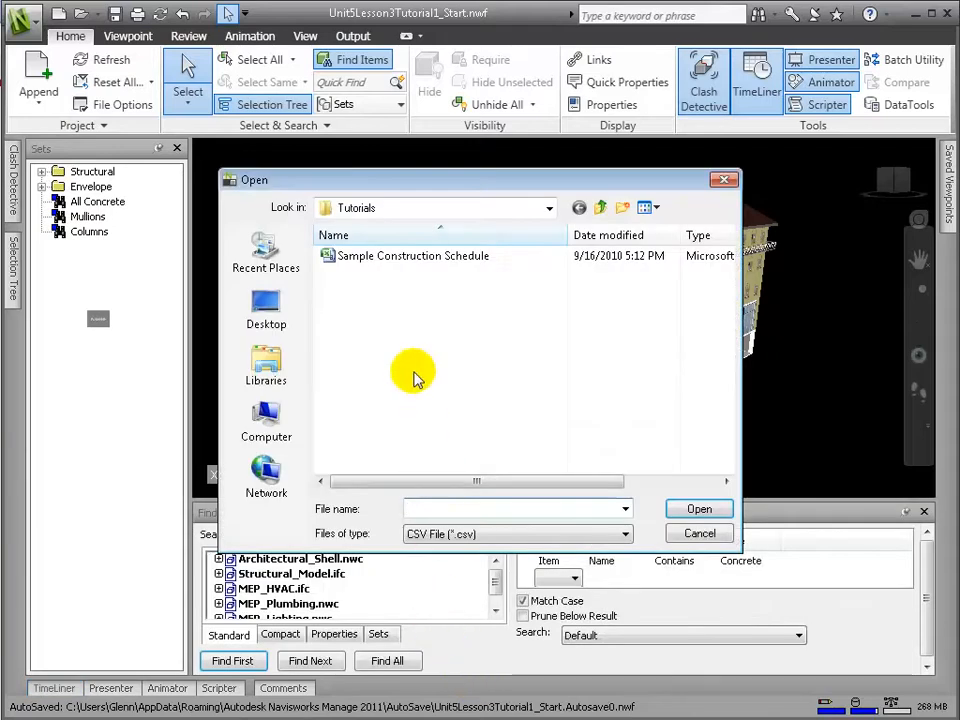
{"action": "left_click", "coordinate": [366, 257]}
{"action": "left_click", "coordinate": [693, 510]}
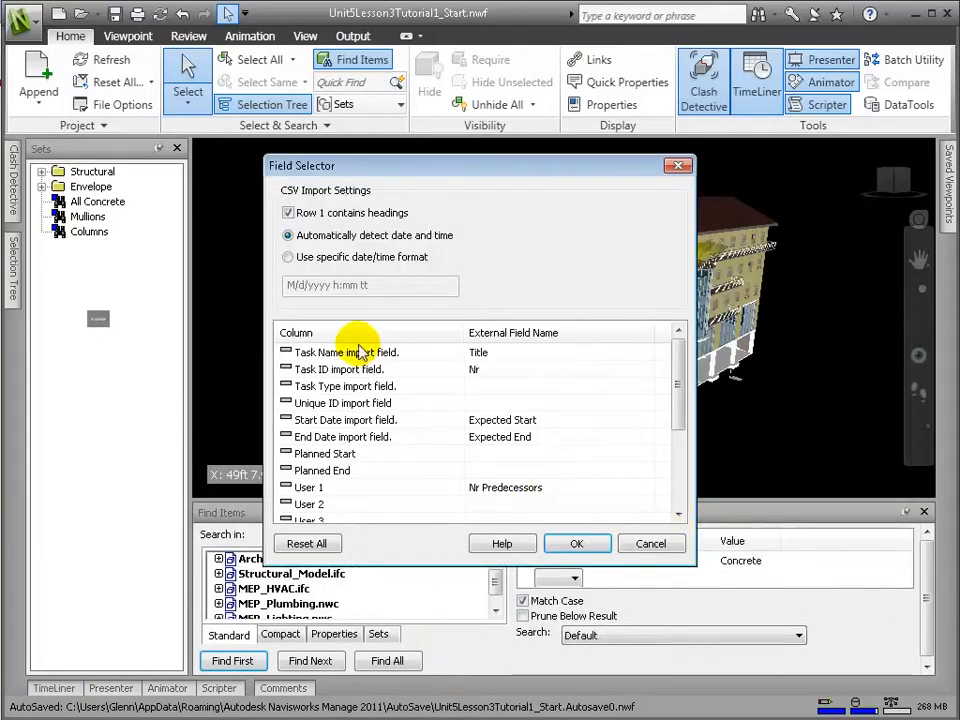
Check the CSV field mappings for task name, task ID, start date and end date, and accept the import settings.
{"action": "left_click", "coordinate": [478, 356]}
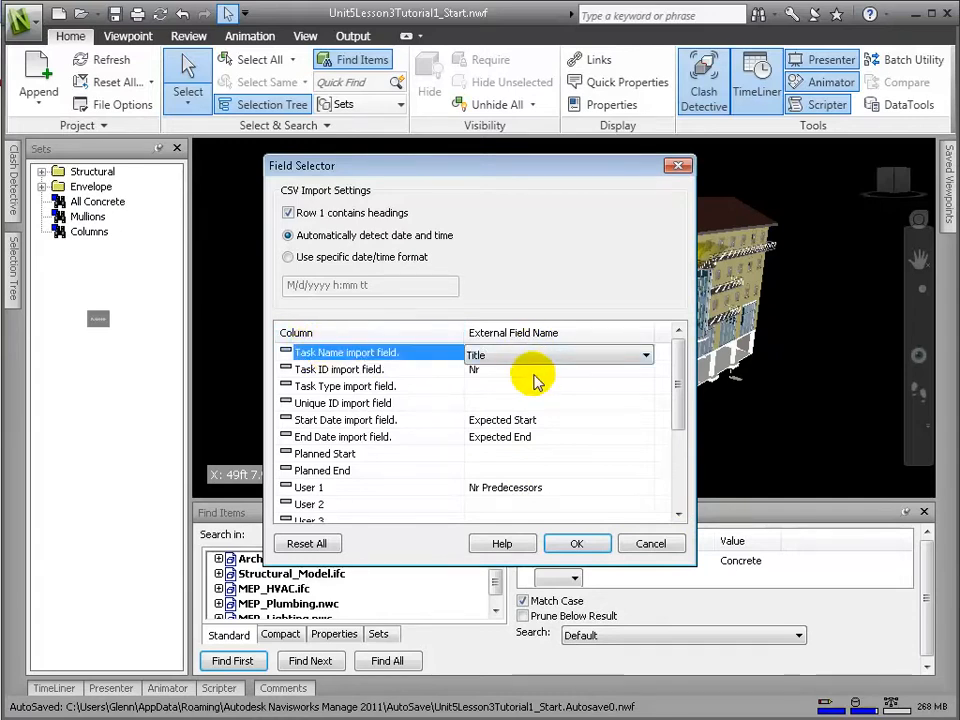
{"action": "left_click", "coordinate": [535, 370]}
{"action": "left_click", "coordinate": [512, 420]}
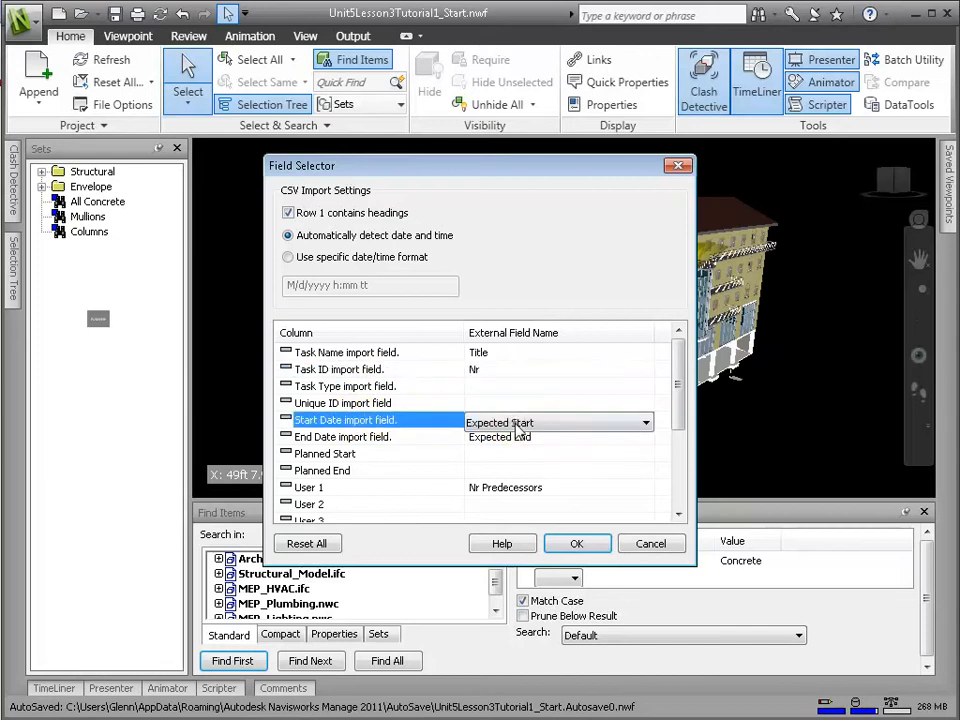
{"action": "left_click", "coordinate": [519, 440]}
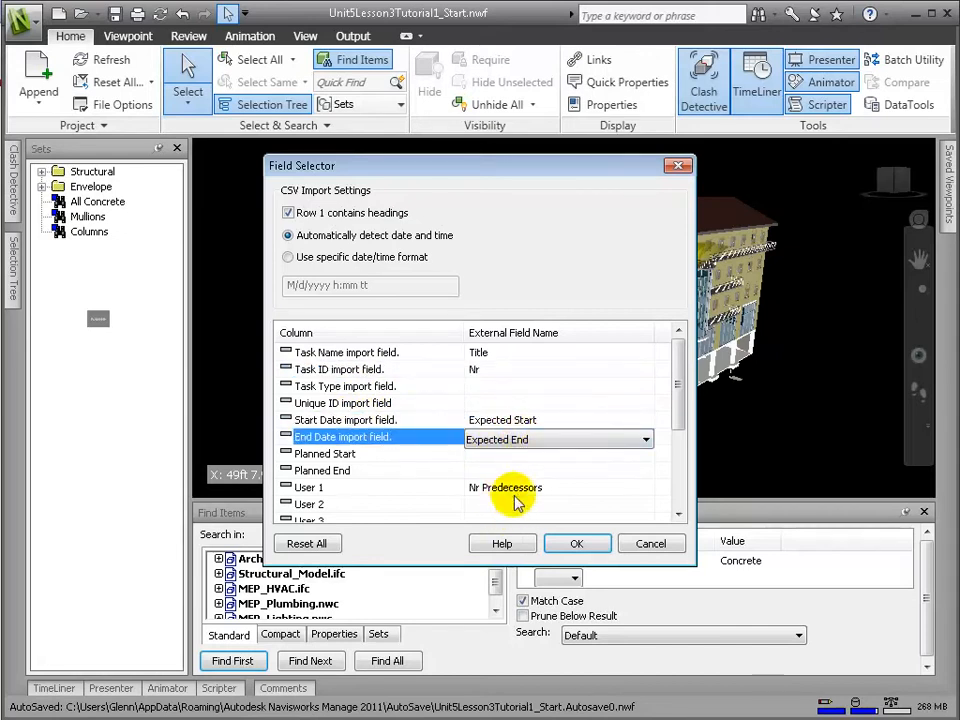
{"action": "left_click", "coordinate": [577, 544]}
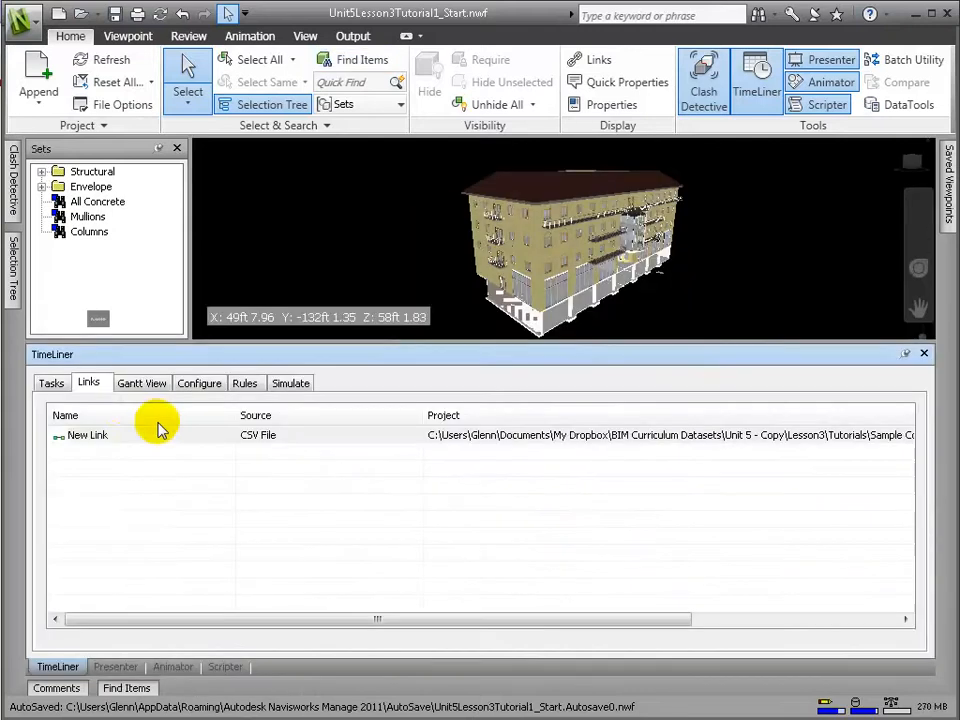
Rebuild the task hierarchy from the new CSV link and widen the Name column in the resulting task list.
{"action": "right_click", "coordinate": [113, 438]}
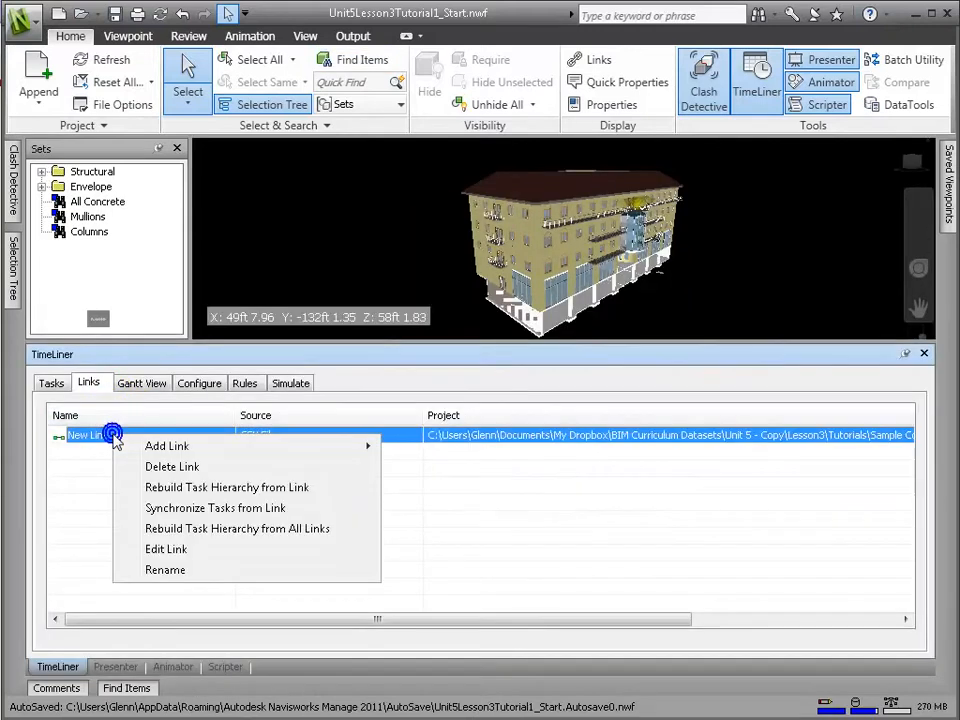
{"action": "left_click", "coordinate": [181, 488]}
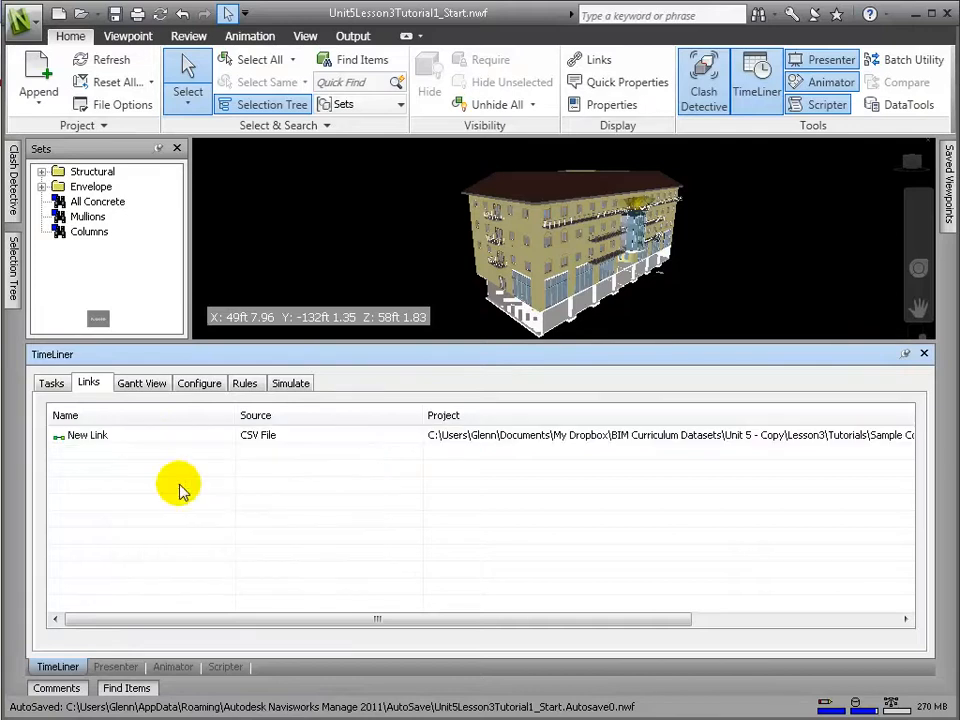
{"action": "left_click", "coordinate": [49, 383]}
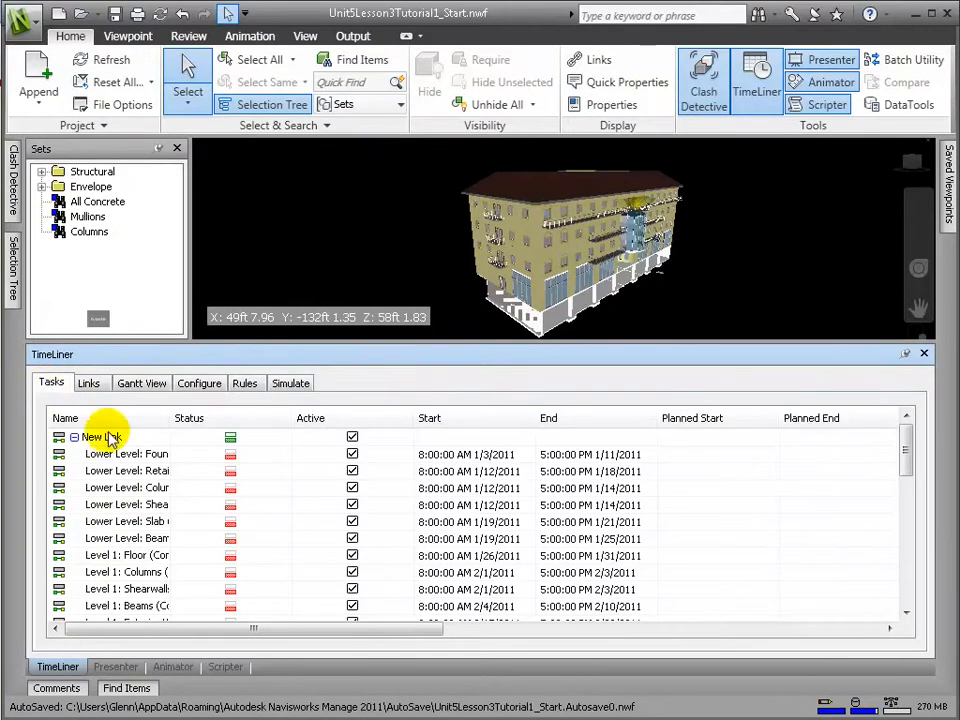
{"action": "left_click_drag", "start_coordinate": [222, 409], "coordinate": [318, 413]}
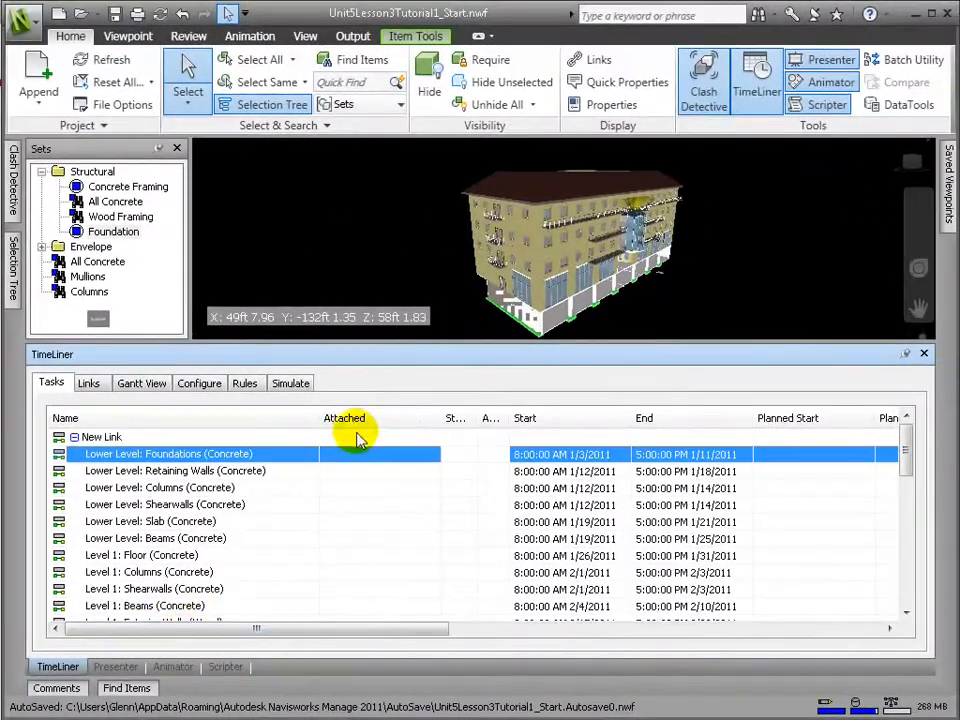
Attach the Foundation selection set from the Structural folder to the Lower Level: Foundations (Concrete) task.
{"action": "right_click", "coordinate": [357, 435]}
{"action": "left_click", "coordinate": [343, 456]}
{"action": "left_click", "coordinate": [414, 456]}
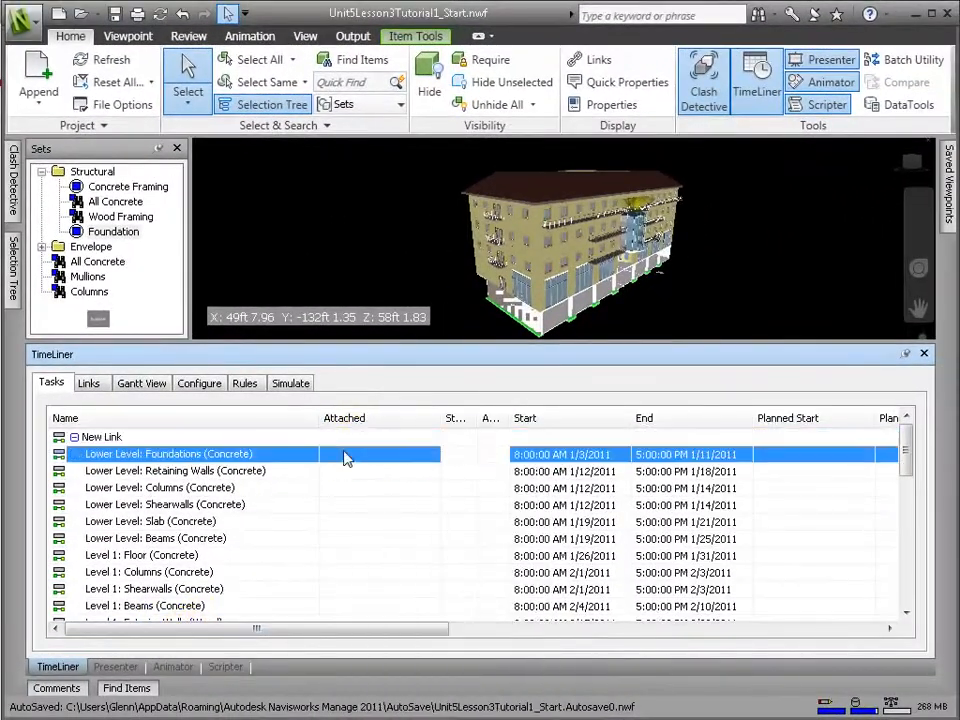
{"action": "right_click", "coordinate": [431, 454]}
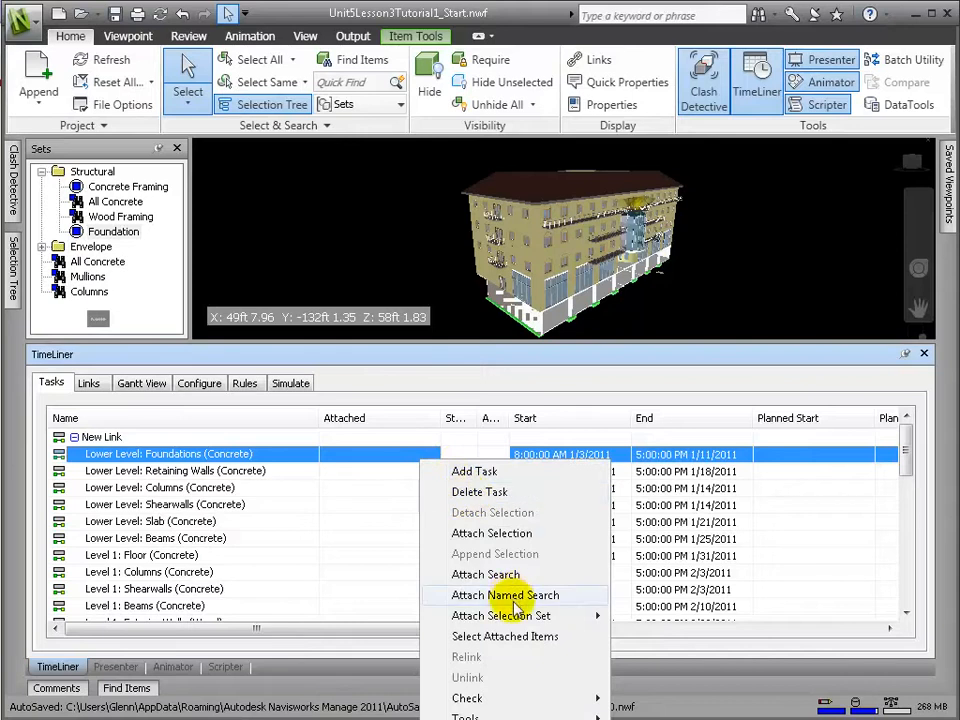
{"action": "mouse_move", "coordinate": [519, 616]}
{"action": "mouse_move", "coordinate": [665, 617]}
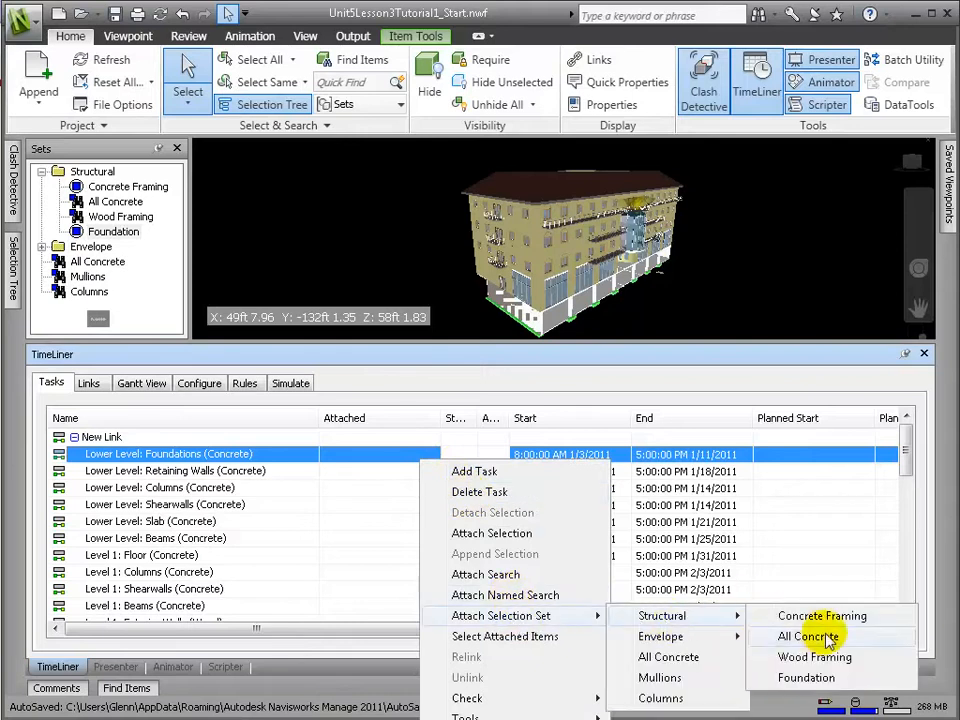
{"action": "left_click", "coordinate": [825, 677]}
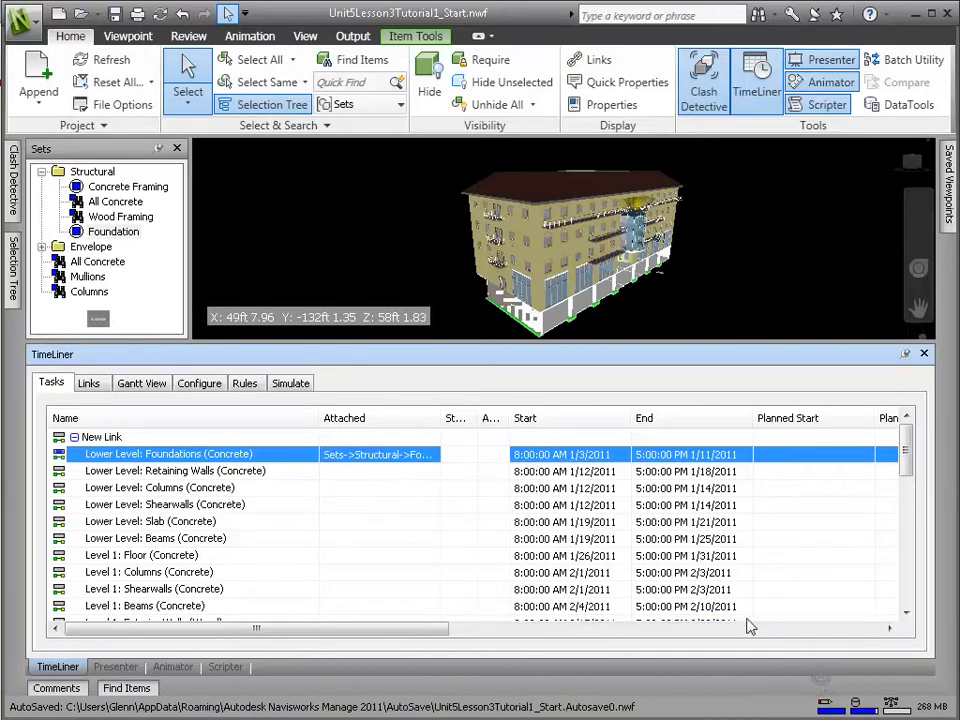
Go through the scheduled tasks from the lower-level retaining walls to the Level 1 exterior walls.
{"action": "left_click", "coordinate": [265, 472]}
{"action": "left_click", "coordinate": [205, 489]}
{"action": "left_click", "coordinate": [200, 505]}
{"action": "left_click", "coordinate": [194, 522]}
{"action": "left_click", "coordinate": [186, 540]}
{"action": "left_click", "coordinate": [184, 556]}
{"action": "left_click", "coordinate": [182, 572]}
{"action": "left_click", "coordinate": [180, 589]}
{"action": "left_click", "coordinate": [177, 606]}
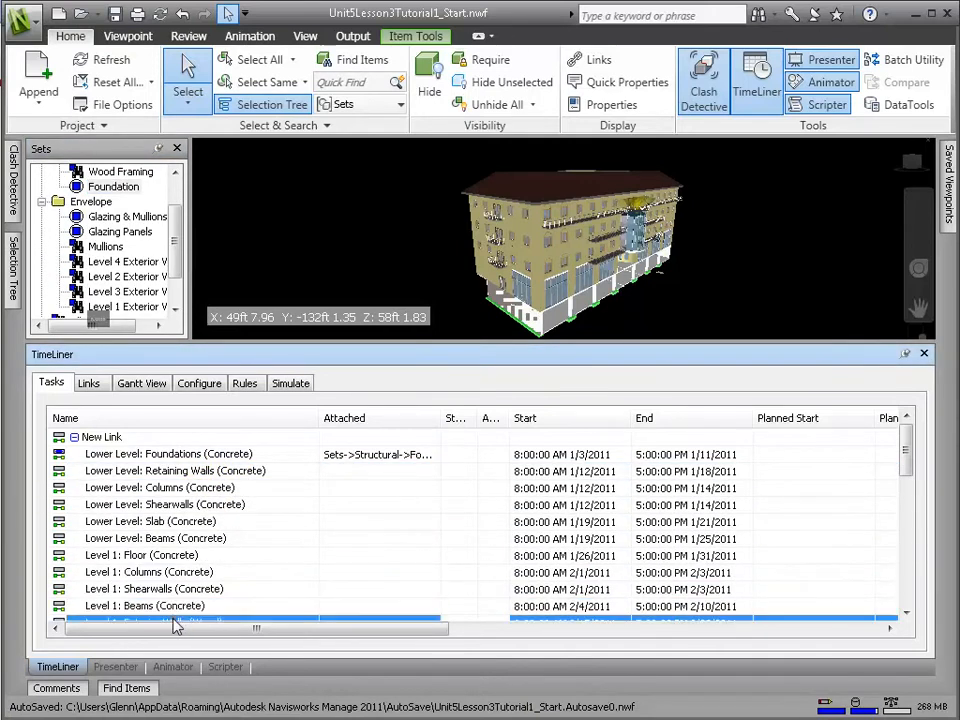
{"action": "left_click", "coordinate": [177, 622]}
Collapse the TimeLiner window and select all walls sharing the Revit type of the lower-level retaining wall.
{"action": "left_click", "coordinate": [905, 354]}
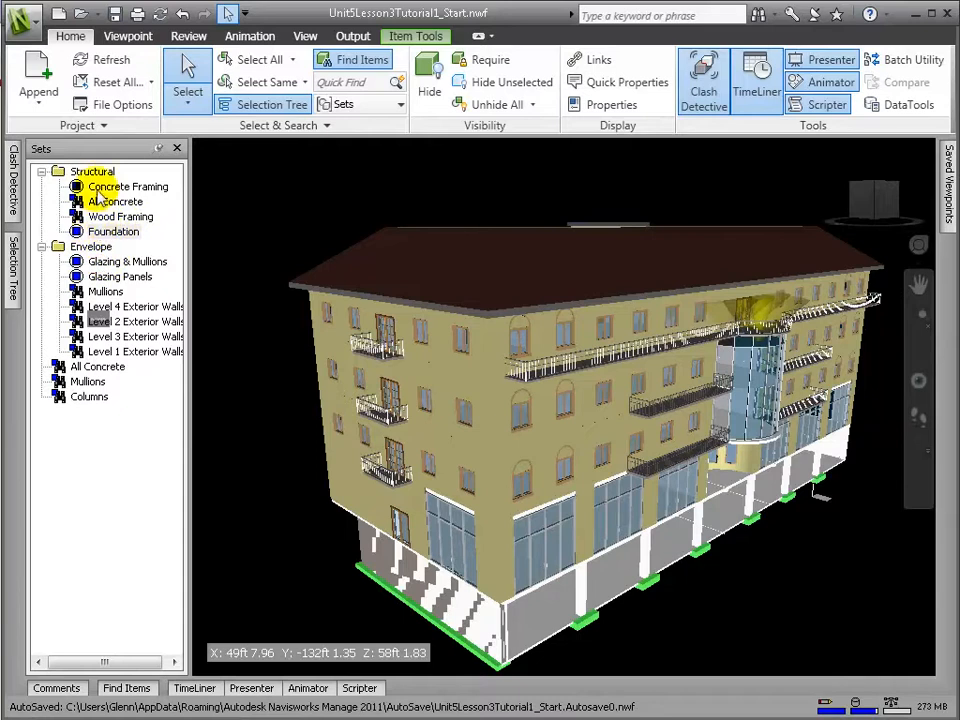
{"action": "left_click", "coordinate": [501, 628]}
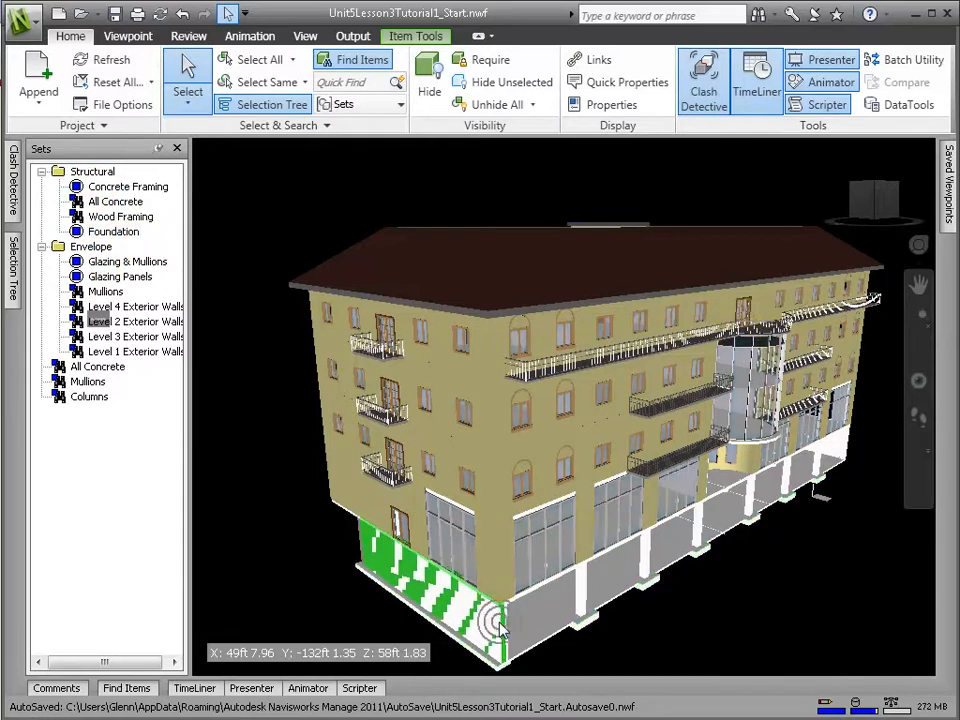
{"action": "left_click", "coordinate": [306, 85]}
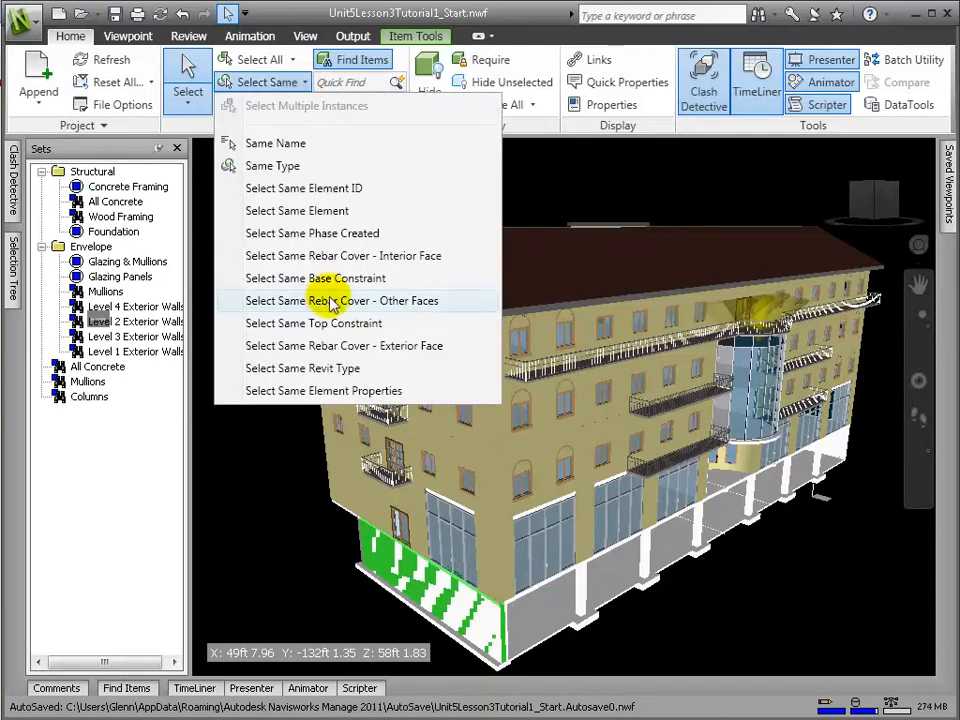
{"action": "left_click", "coordinate": [317, 368]}
{"action": "middle_click_drag", "start_coordinate": [690, 552], "coordinate": [736, 571], "text": "shift"}
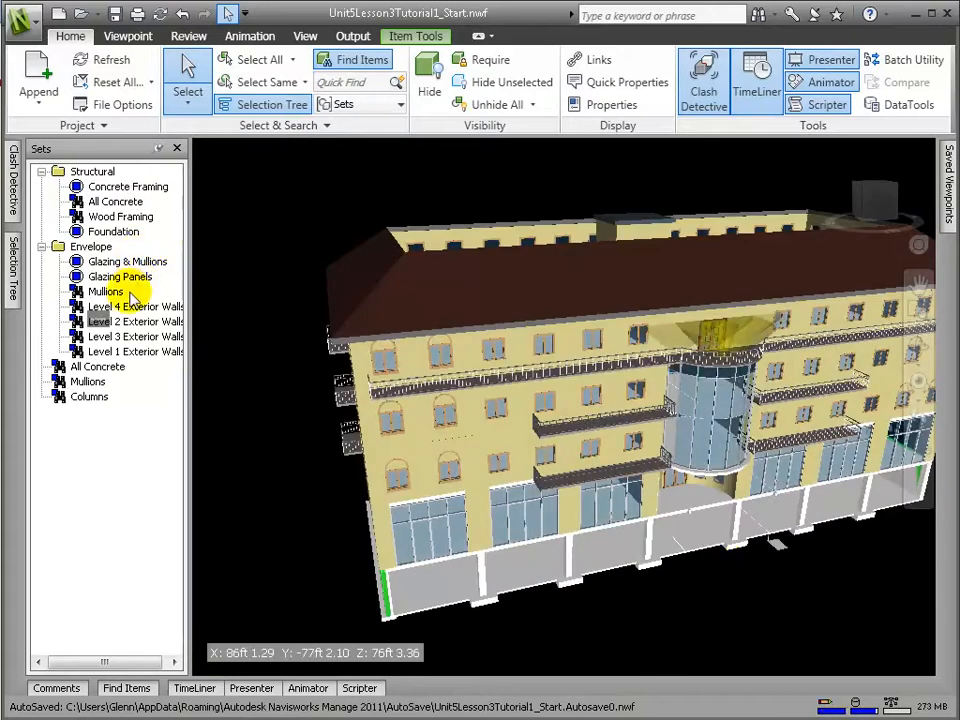
Save the current selection as a set named "Retaining Walls" and move it into the Structural folder.
{"action": "right_click", "coordinate": [155, 213]}
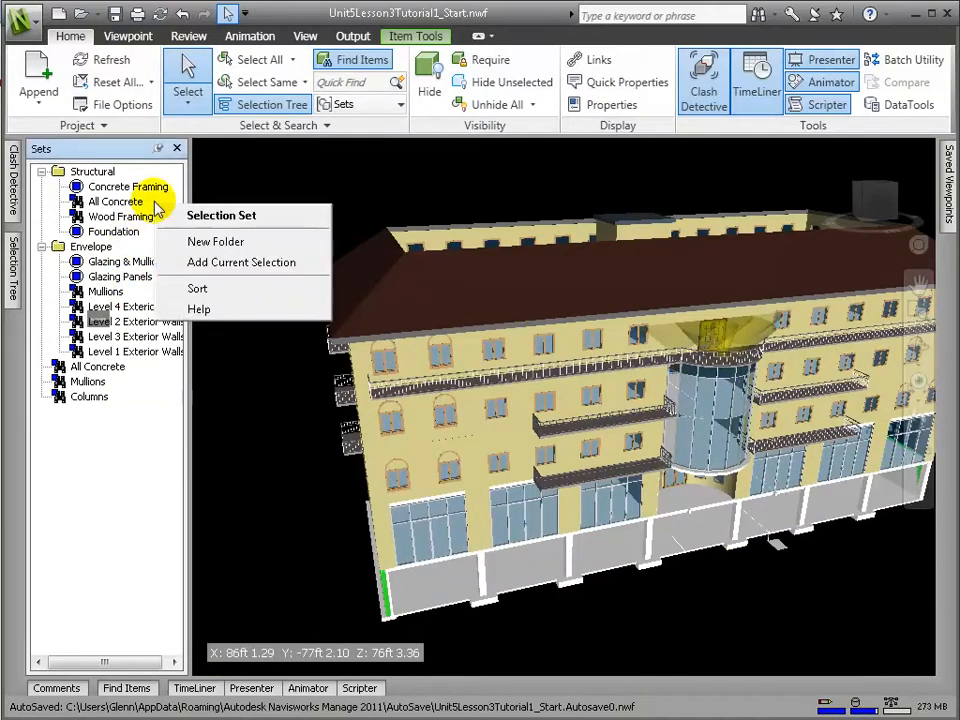
{"action": "left_click", "coordinate": [200, 262]}
{"action": "type", "text": "Retaining Walls"}
{"action": "key", "text": "Return"}
{"action": "left_click_drag", "start_coordinate": [100, 411], "coordinate": [88, 178]}
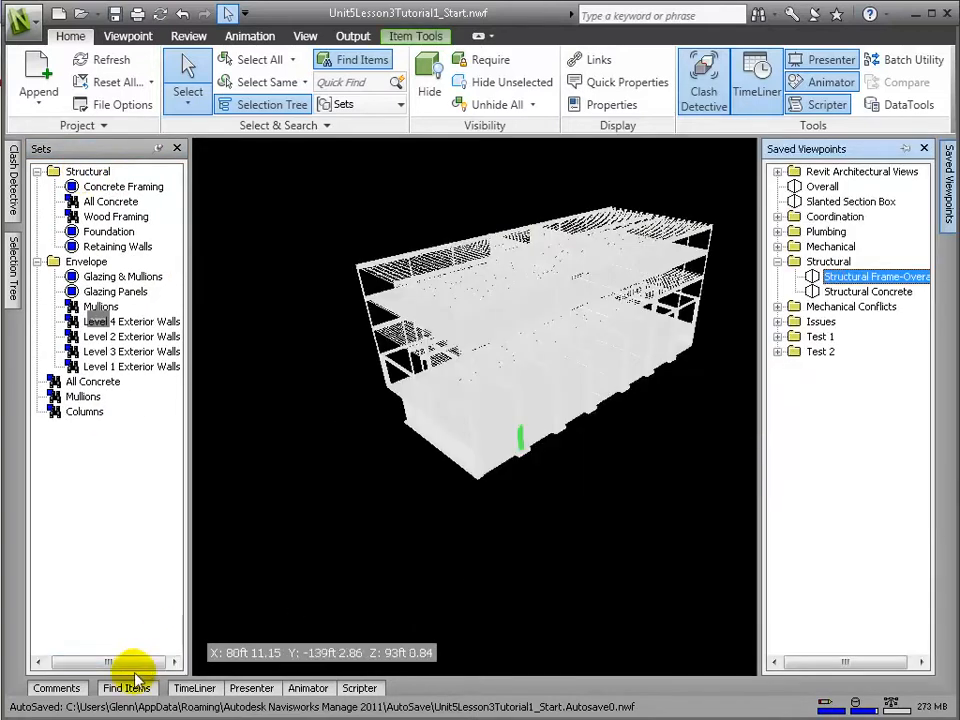
Find all items in the structural model's Lower Level whose name contains "column", with case matching turned off.
{"action": "left_click", "coordinate": [128, 687]}
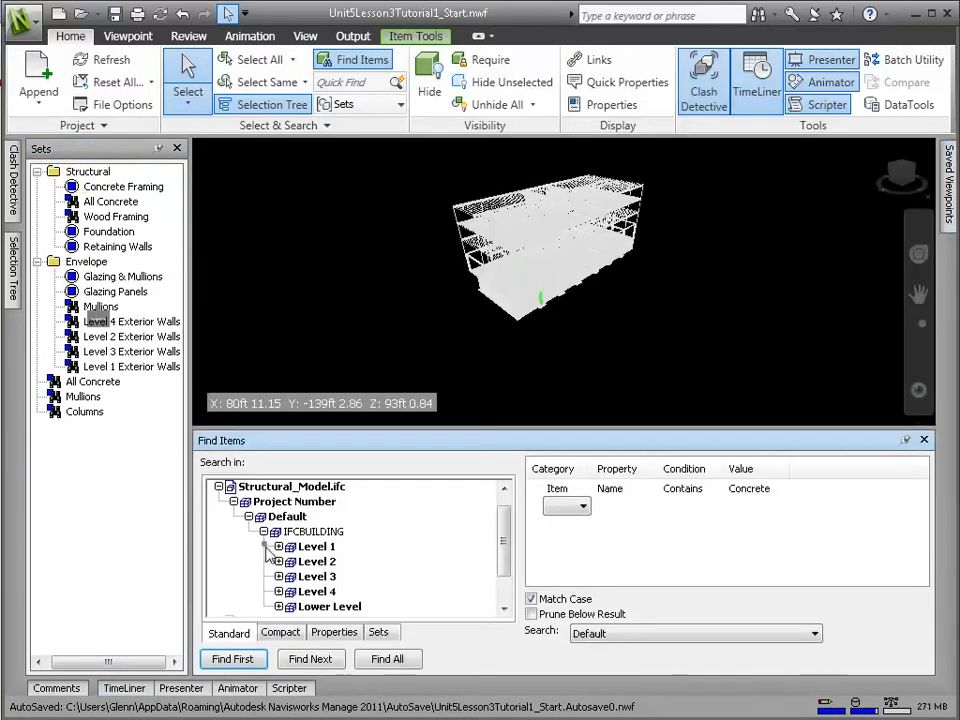
{"action": "left_click", "coordinate": [330, 607]}
{"action": "left_click", "coordinate": [557, 488]}
{"action": "left_click", "coordinate": [754, 489]}
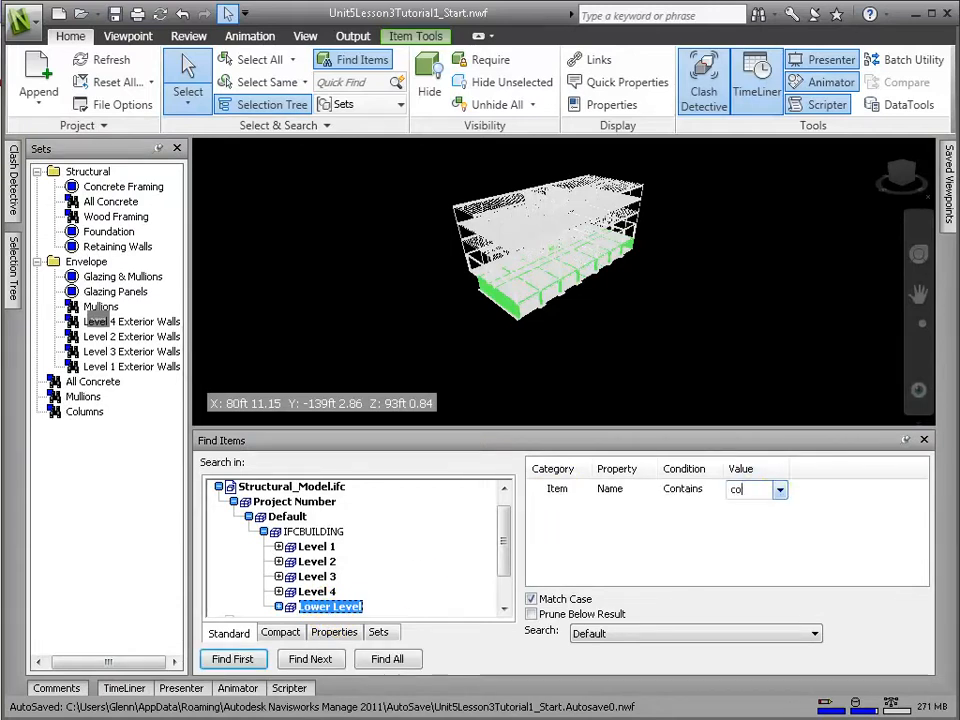
{"action": "left_click", "coordinate": [531, 599]}
{"action": "left_click", "coordinate": [387, 659]}
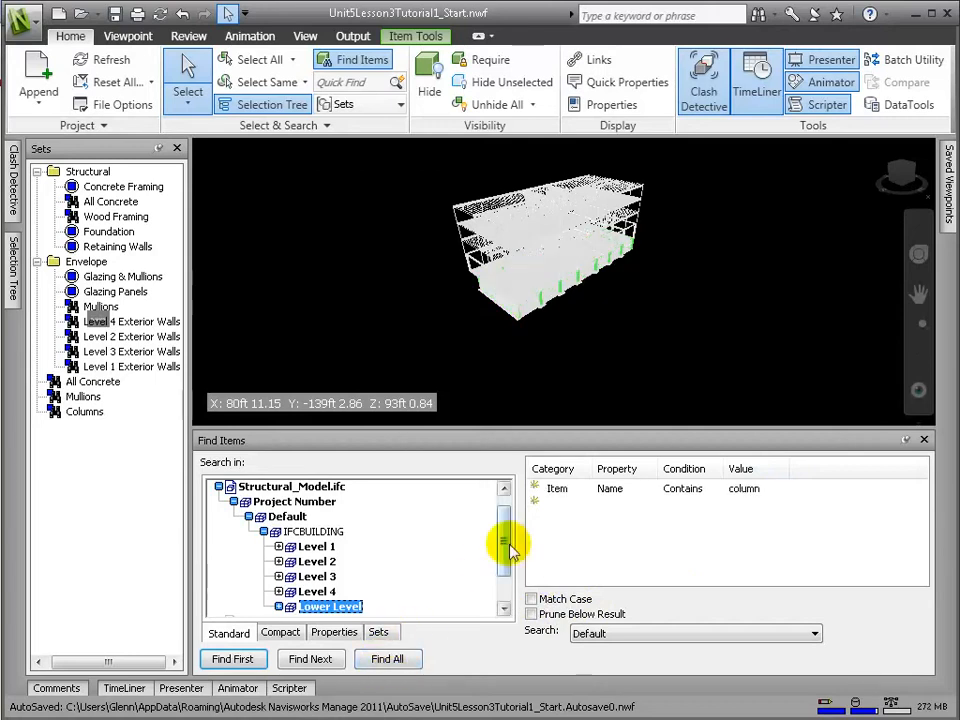
{"action": "middle_click_drag", "start_coordinate": [601, 375], "coordinate": [601, 353], "text": "shift"}
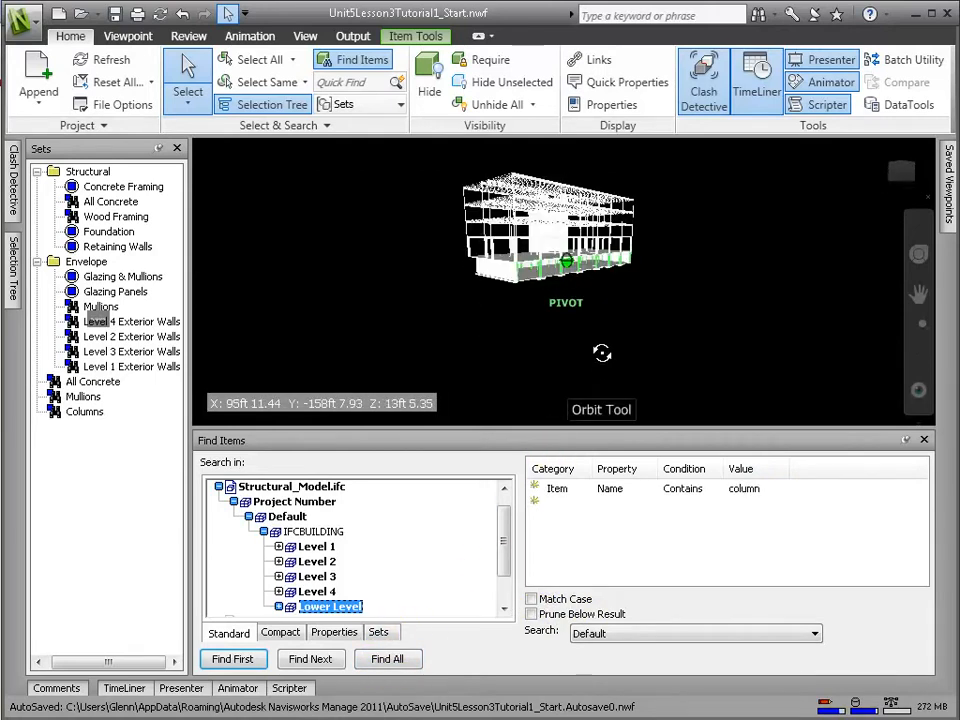
Save the found columns as a selection set named "Lower Level Columns" in the Structural folder.
{"action": "right_click", "coordinate": [130, 186]}
{"action": "left_click", "coordinate": [230, 250]}
{"action": "type", "text": "Lower Level Columns"}
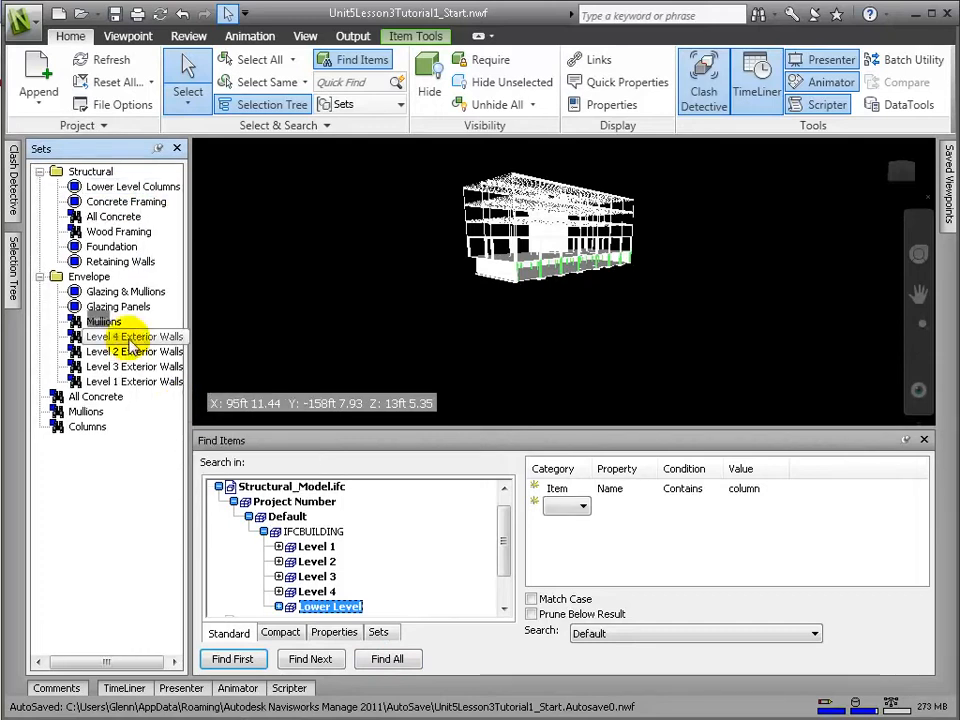
Load the Level 1 Exterior Walls search set and restore the Overall saved viewpoint.
{"action": "left_click", "coordinate": [133, 381]}
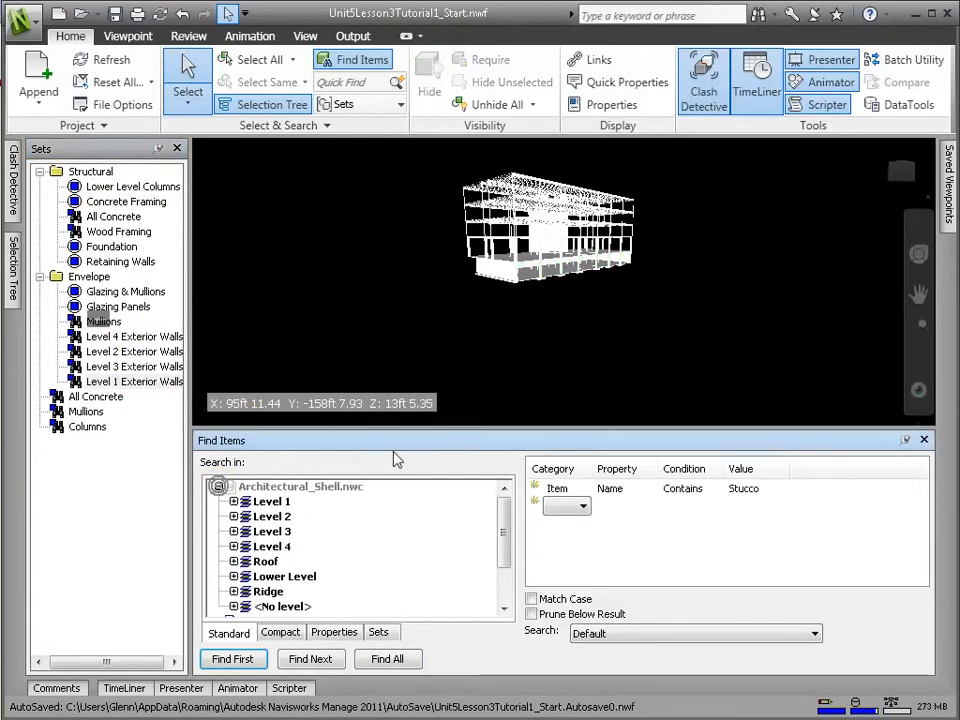
{"action": "mouse_move", "coordinate": [950, 185]}
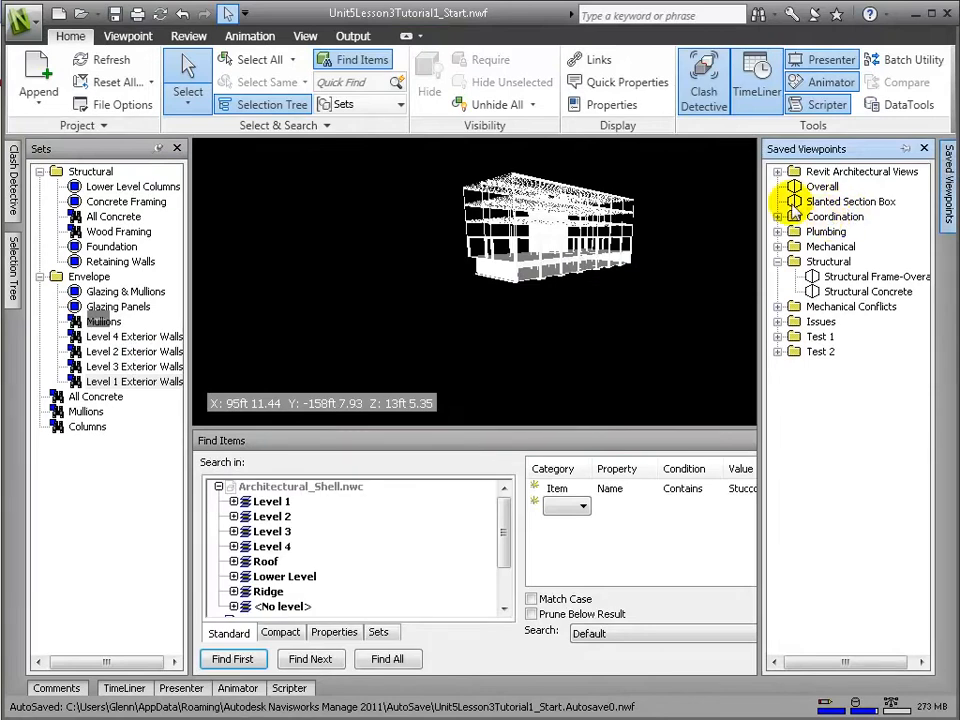
{"action": "left_click", "coordinate": [822, 186]}
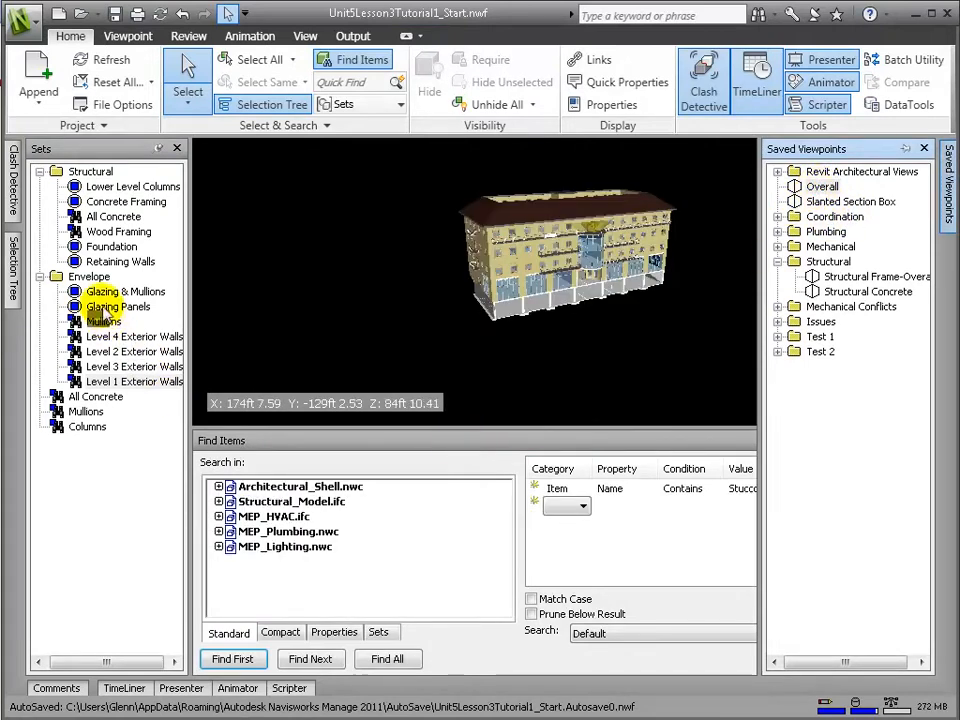
Find all Stucco items in Level 1 of Architectural_Shell.nwc and update the Level 1 Exterior Walls set with that search.
{"action": "left_click", "coordinate": [219, 486]}
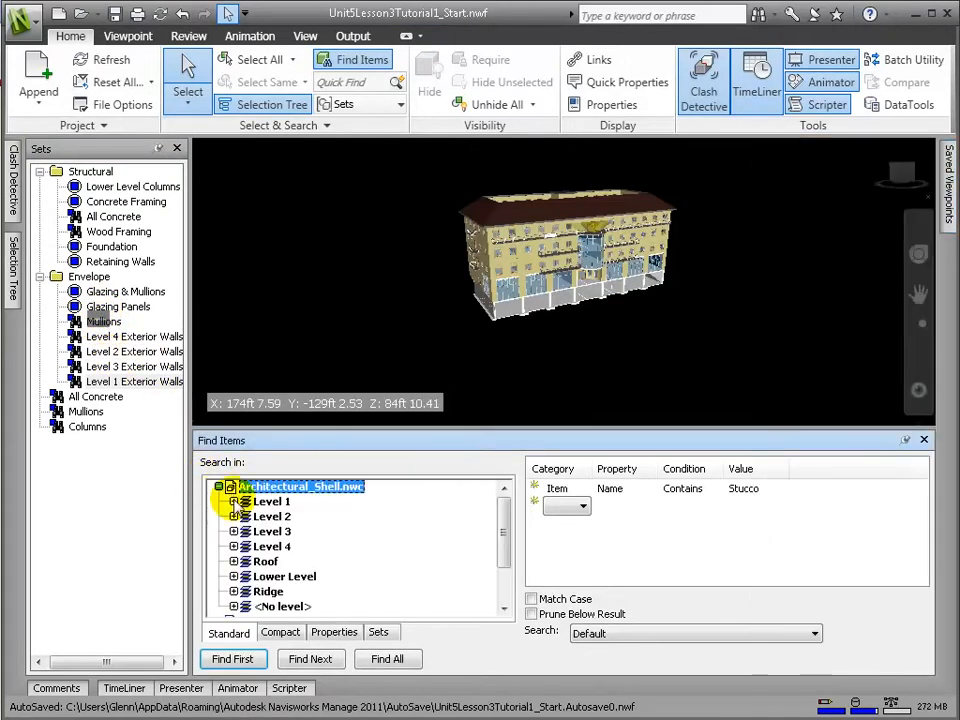
{"action": "left_click", "coordinate": [268, 503]}
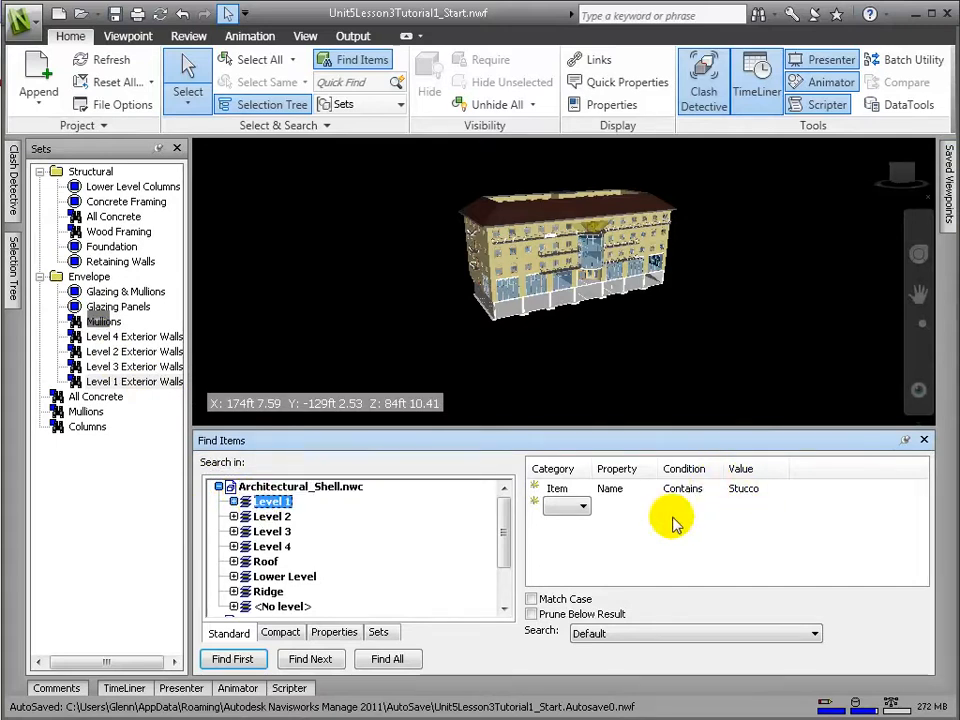
{"action": "left_click", "coordinate": [387, 659]}
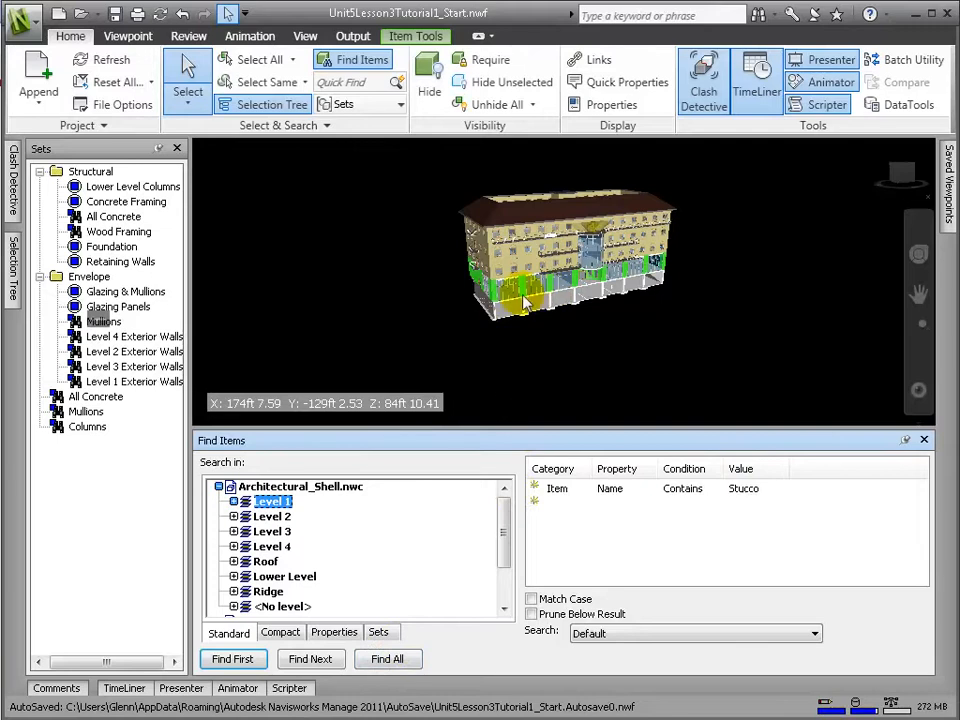
{"action": "right_click", "coordinate": [128, 381]}
{"action": "left_click", "coordinate": [183, 556]}
Find all Stucco items in Level 2 and update the Level 2 Exterior Walls set with that search.
{"action": "left_click", "coordinate": [387, 659]}
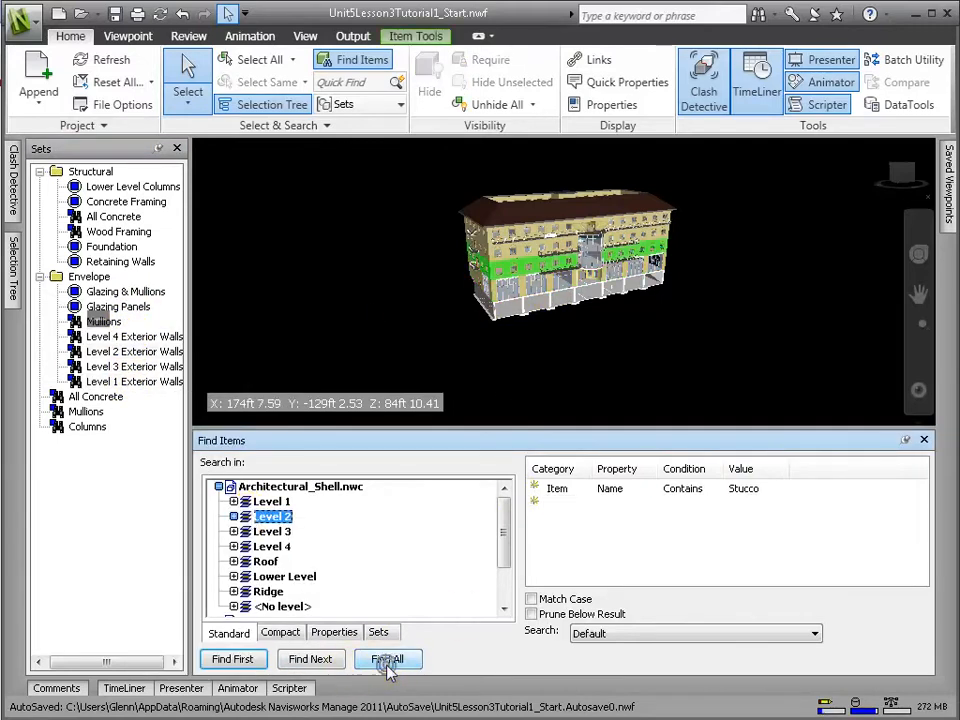
{"action": "right_click", "coordinate": [116, 352]}
{"action": "left_click", "coordinate": [166, 531]}
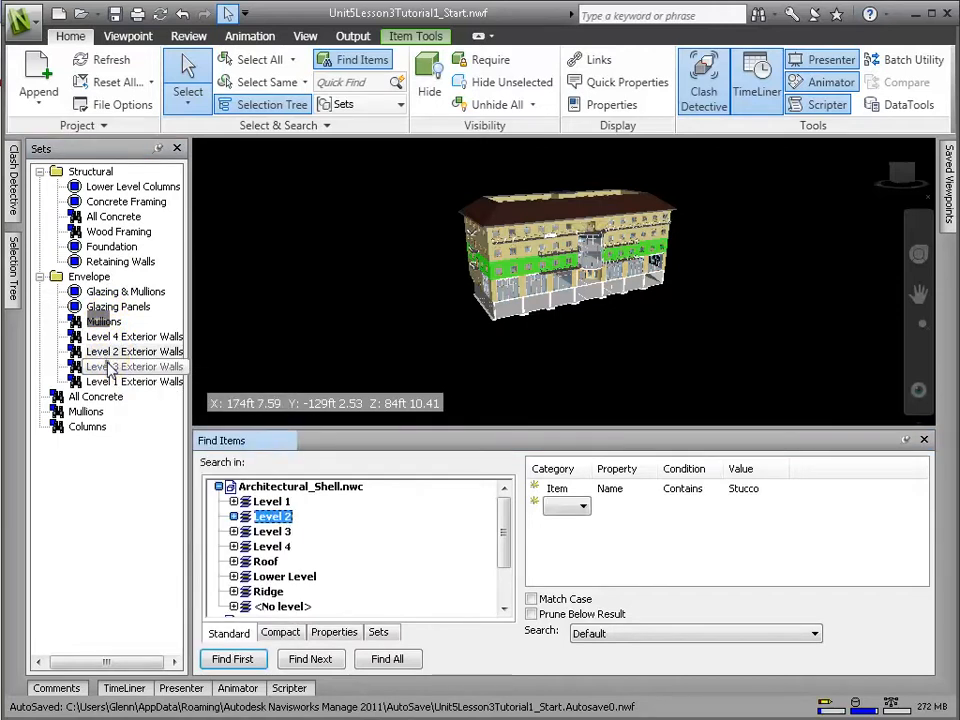
Check the Level 1, Level 2, Level 3 and Level 4 Exterior Walls search sets by selecting each one in turn.
{"action": "left_click", "coordinate": [120, 380]}
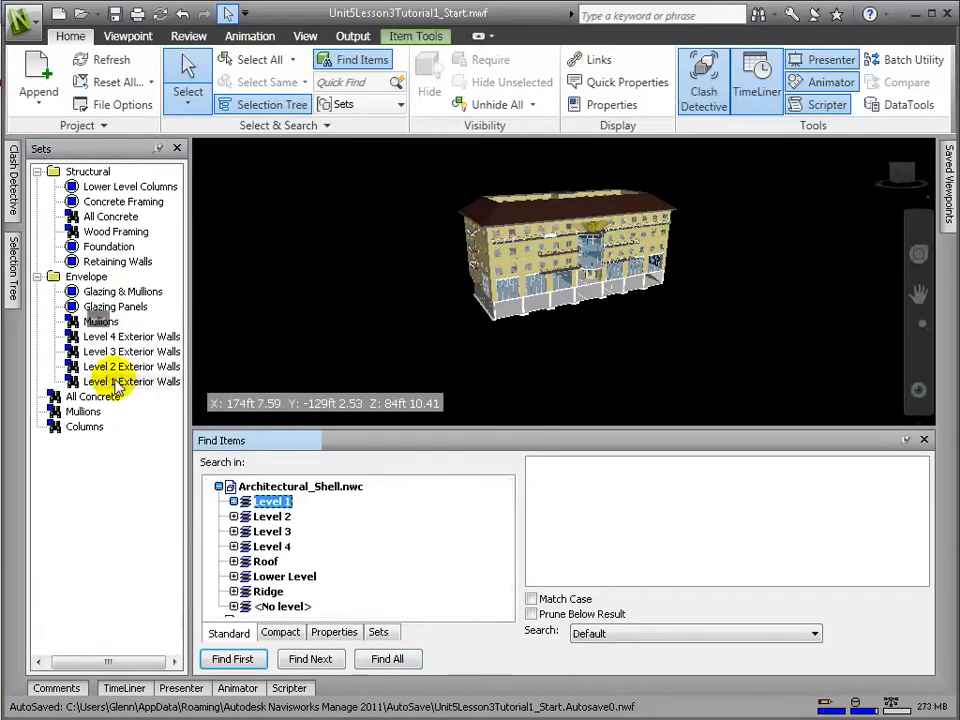
{"action": "left_click", "coordinate": [113, 366]}
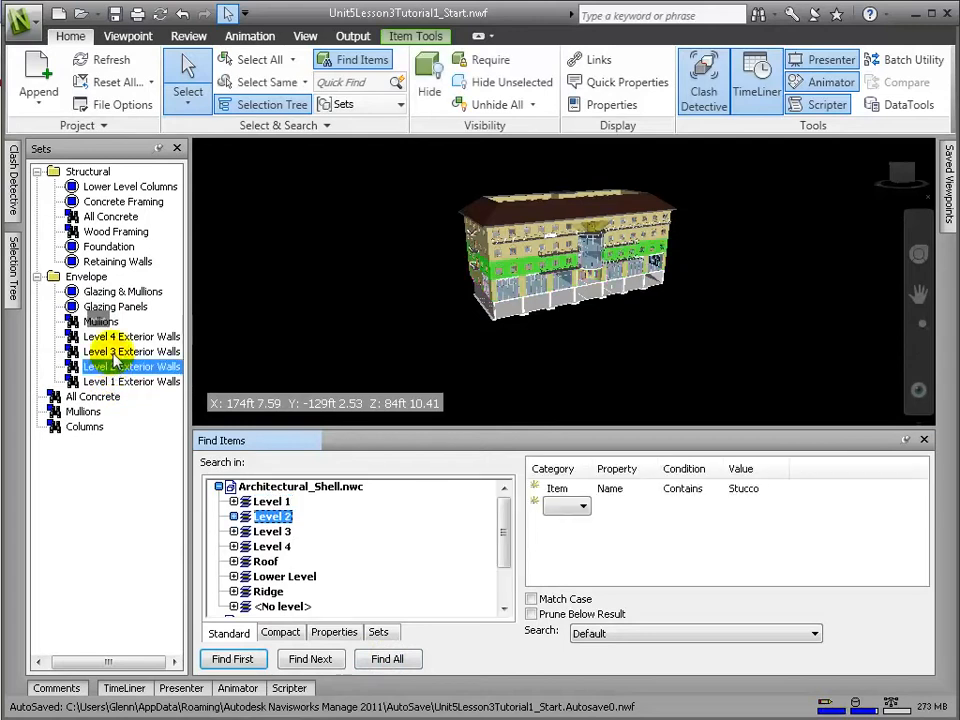
{"action": "left_click", "coordinate": [112, 352]}
{"action": "left_click", "coordinate": [122, 338]}
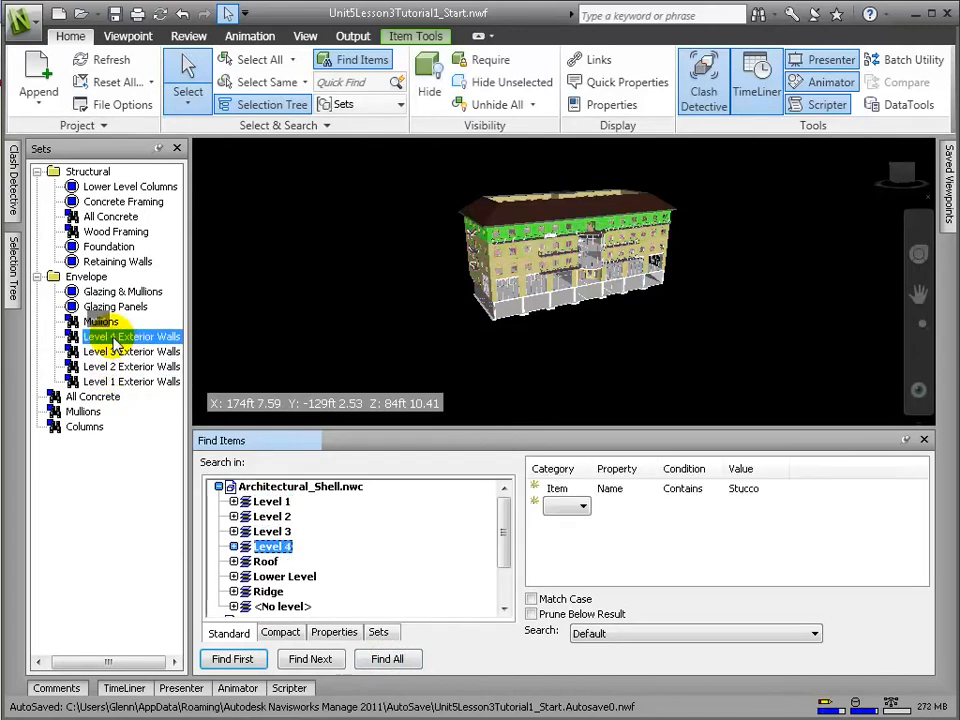
Save the building's roof as a selection set named "Roof" in the Structural folder.
{"action": "left_click", "coordinate": [507, 217]}
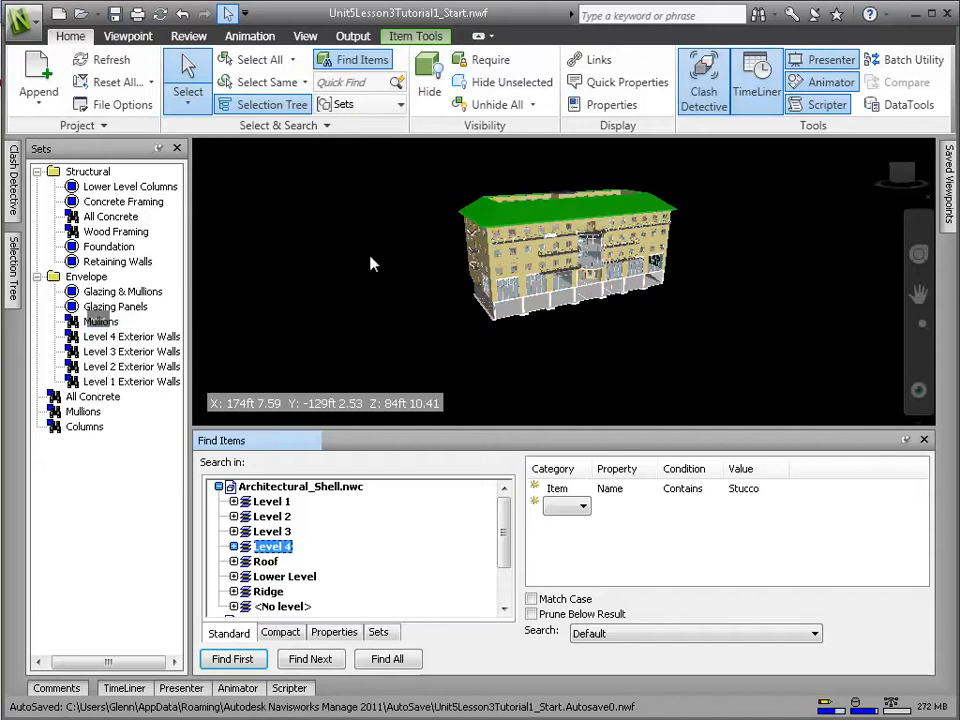
{"action": "right_click", "coordinate": [115, 477]}
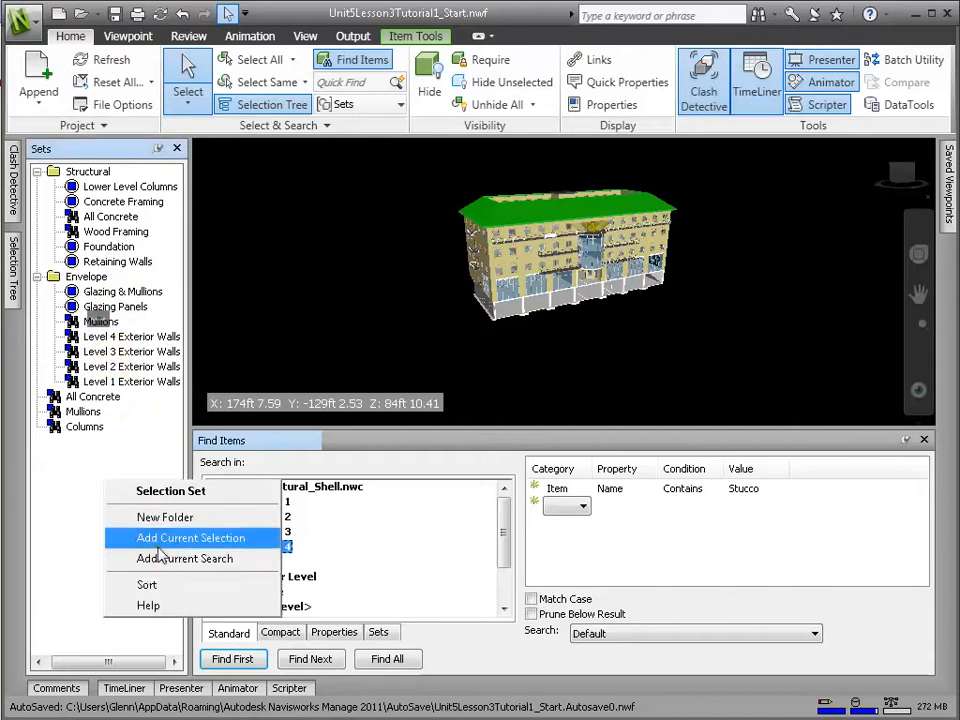
{"action": "left_click", "coordinate": [205, 540]}
{"action": "type", "text": "Ro"}
{"action": "left_click", "coordinate": [75, 441]}
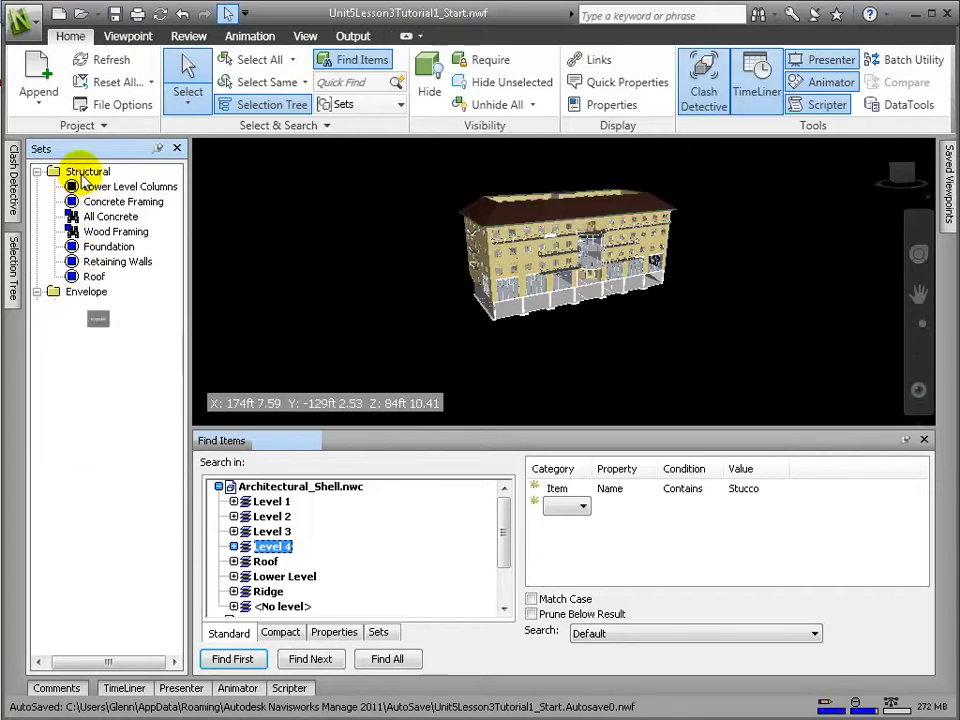
Switch to the Set Task Guide workbook in Excel and review the sources and search criteria for Lower Level shearwalls and beams and Level 1 columns.
{"action": "key", "text": "alt+Tab"}
{"action": "left_click", "coordinate": [296, 271]}
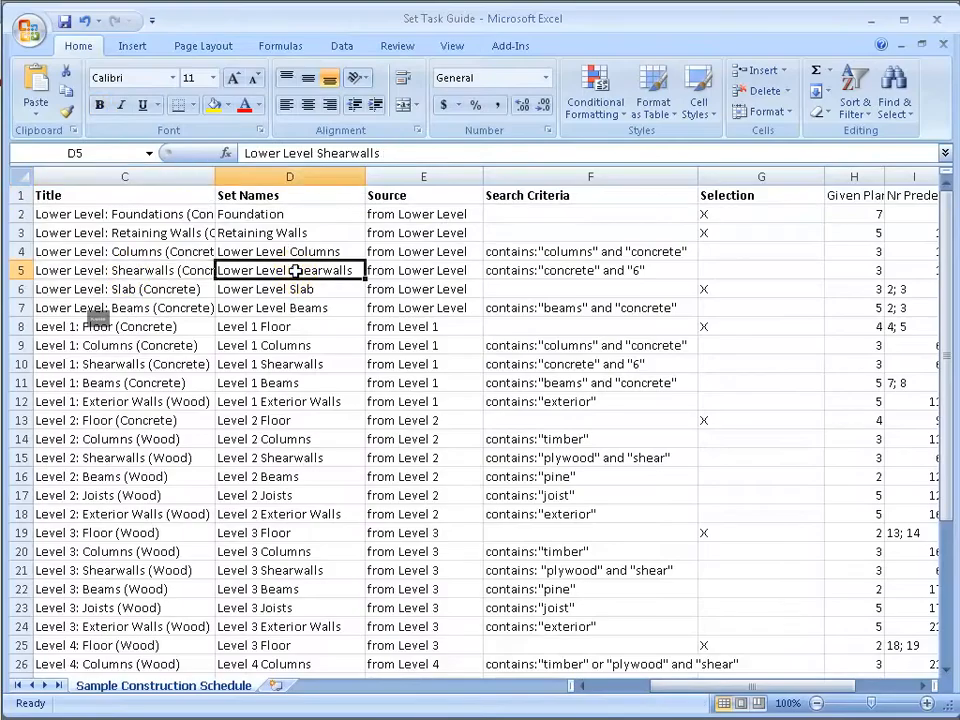
{"action": "left_click", "coordinate": [428, 277]}
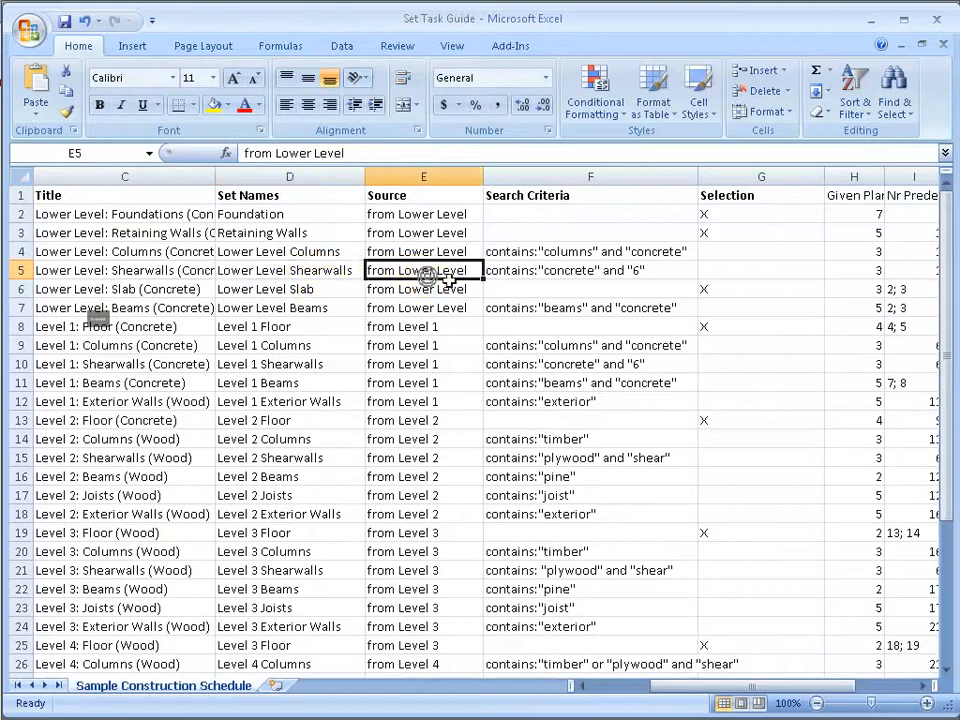
{"action": "left_click", "coordinate": [577, 272]}
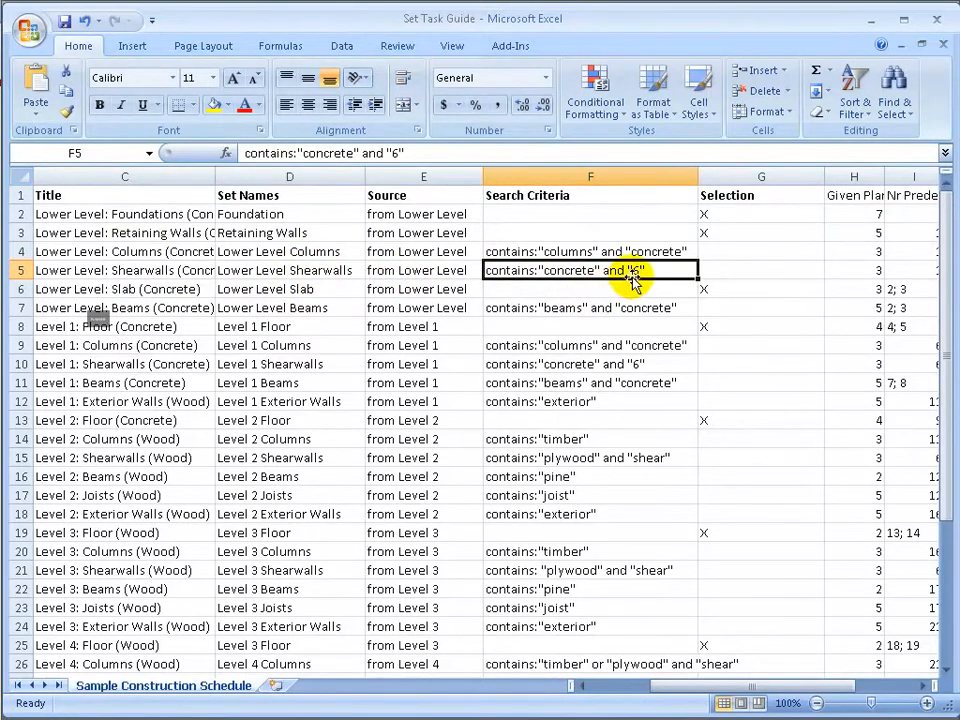
{"action": "left_click", "coordinate": [397, 153]}
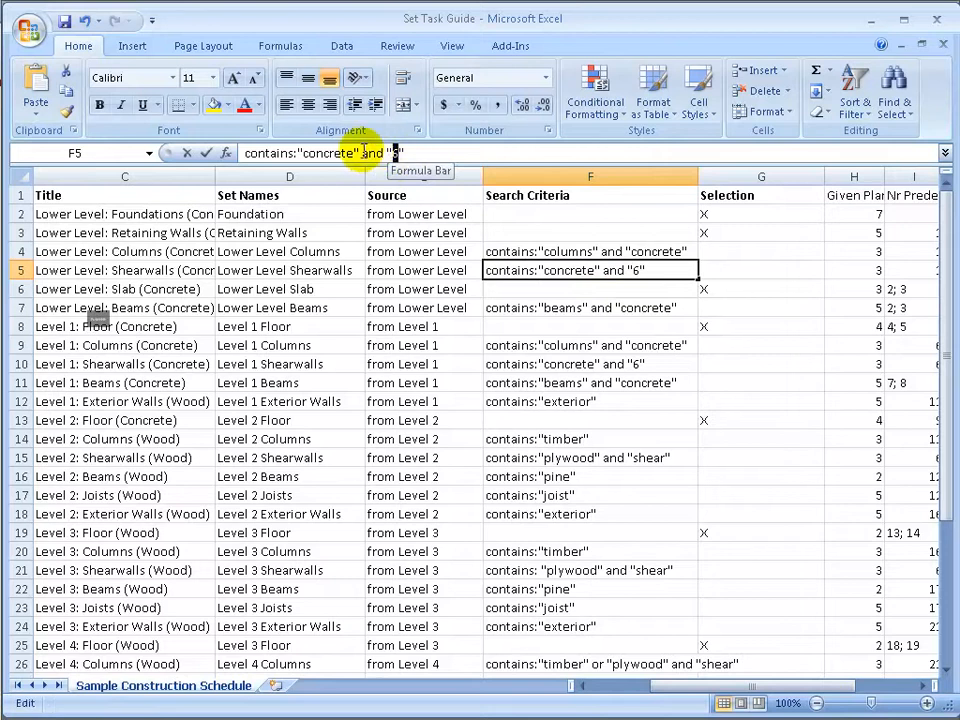
{"action": "left_click", "coordinate": [125, 307]}
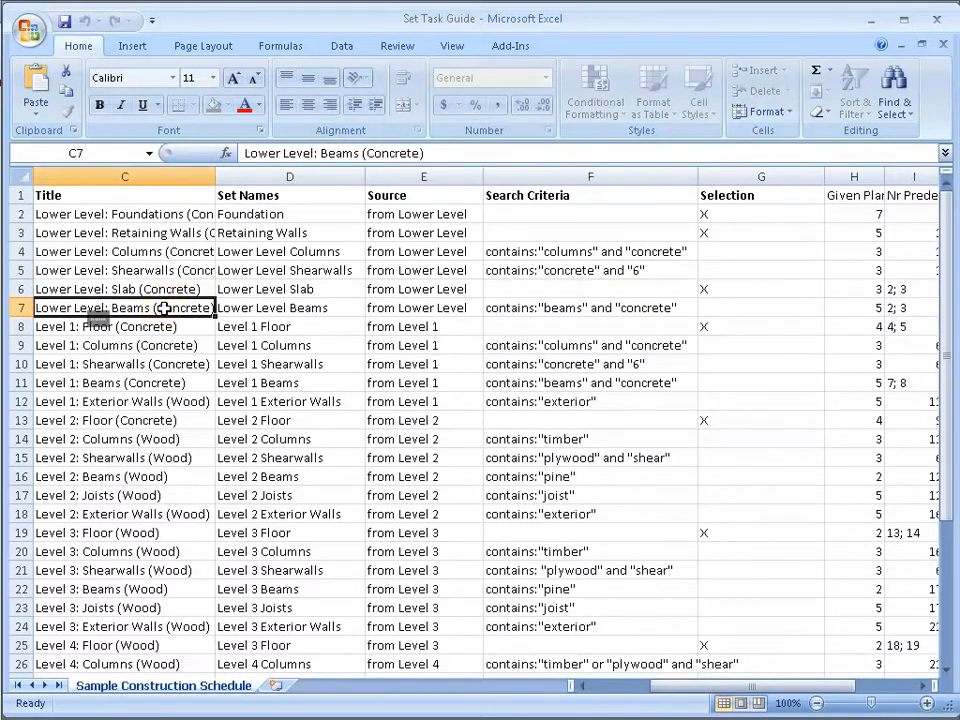
{"action": "left_click", "coordinate": [598, 311]}
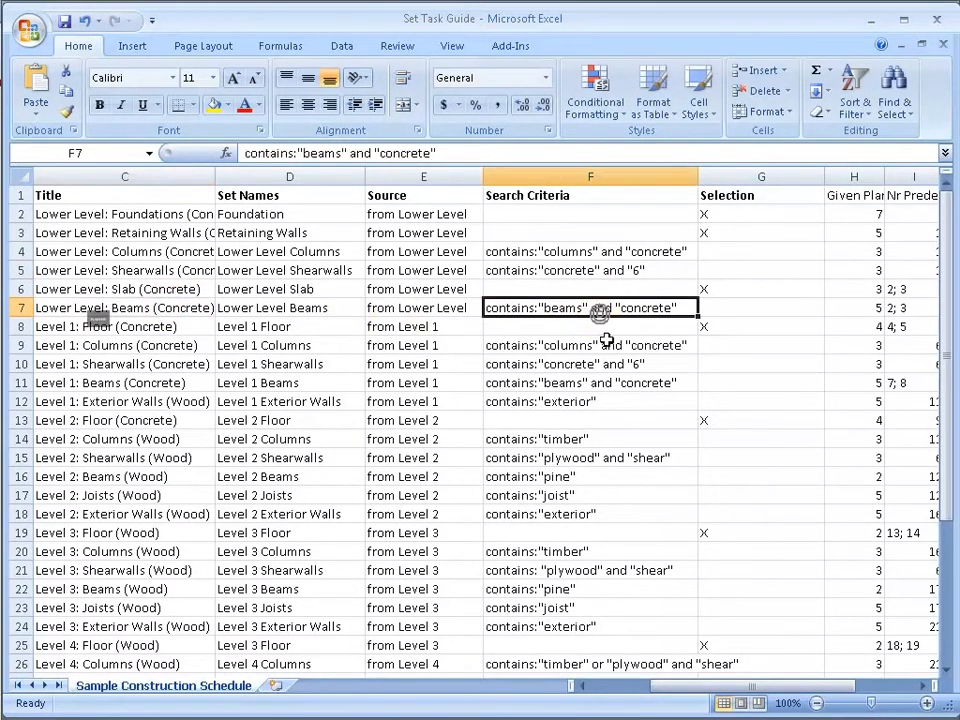
{"action": "left_click", "coordinate": [106, 330]}
{"action": "left_click", "coordinate": [110, 345]}
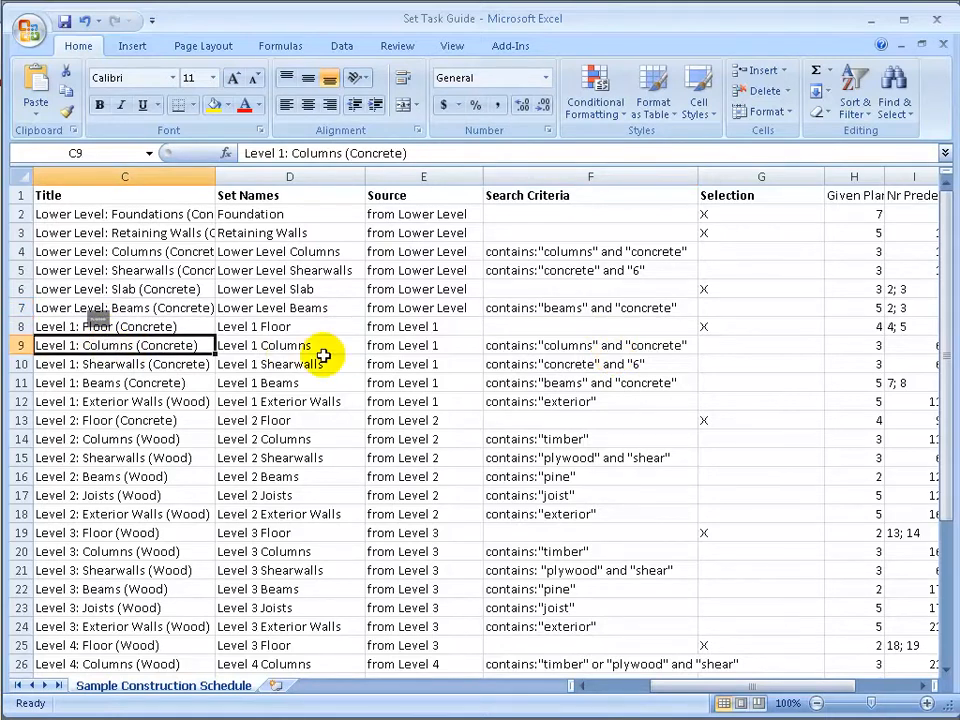
{"action": "left_click", "coordinate": [548, 348]}
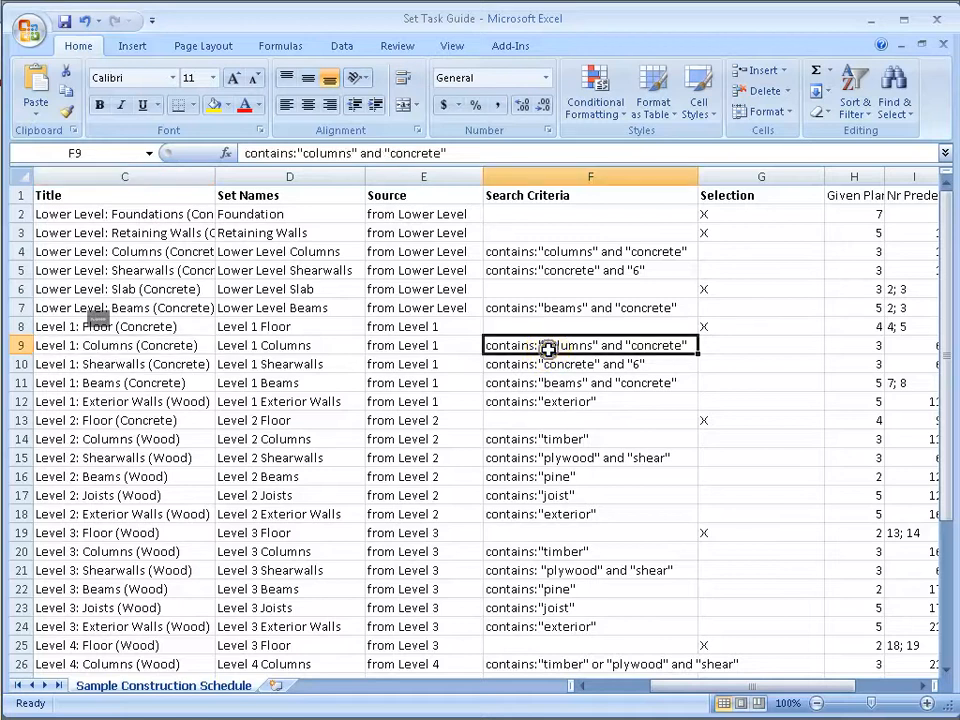
{"action": "left_click", "coordinate": [168, 310]}
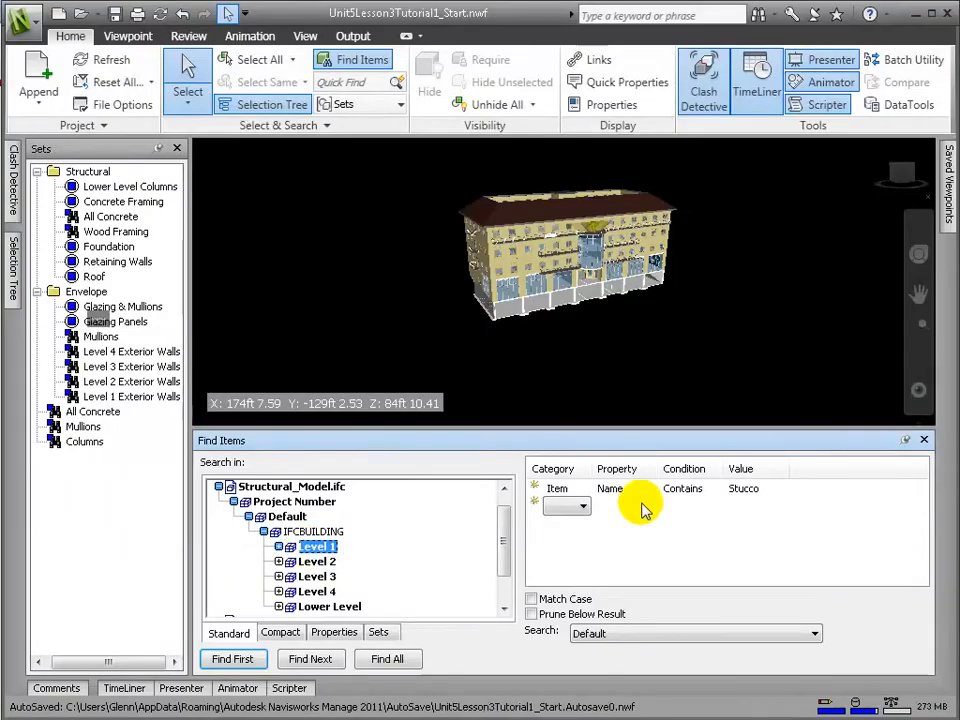
In Navisworks, restore a structural saved viewpoint and find all items in Level 1 of Structural_Model.ifc whose names contain "beam" and "concrete".
{"action": "left_click", "coordinate": [743, 488]}
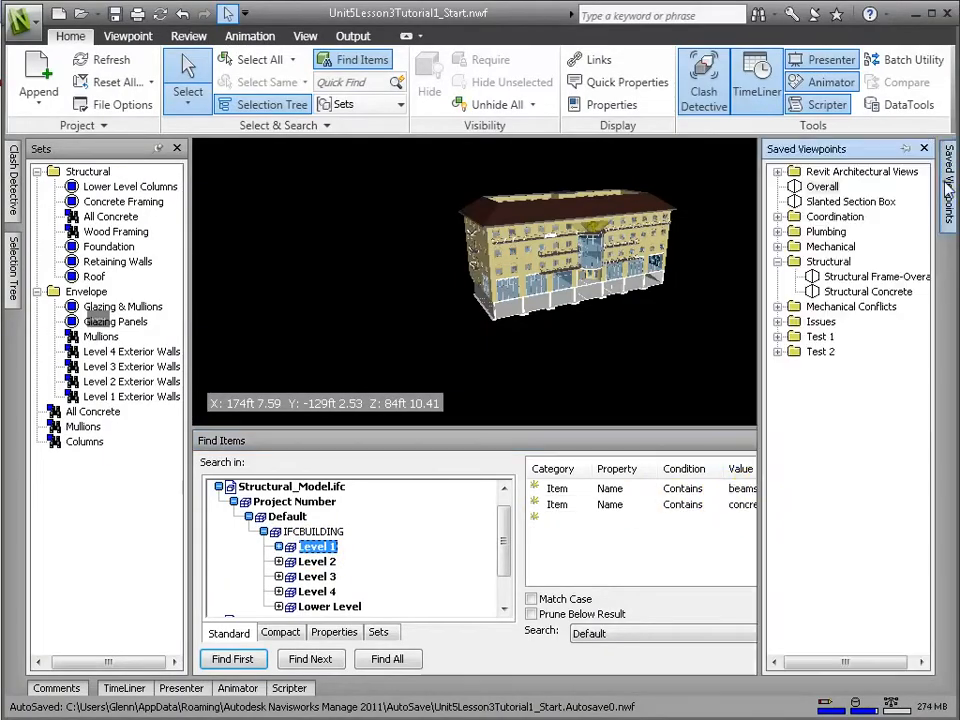
{"action": "left_click", "coordinate": [810, 333]}
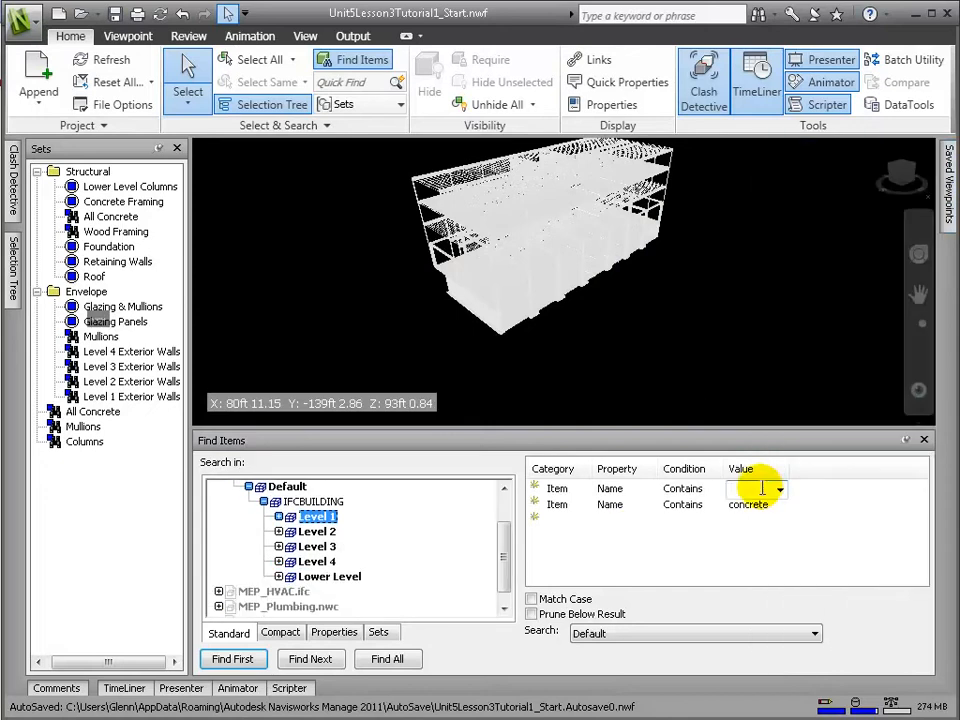
{"action": "type", "text": "beam"}
{"action": "left_click", "coordinate": [390, 659]}
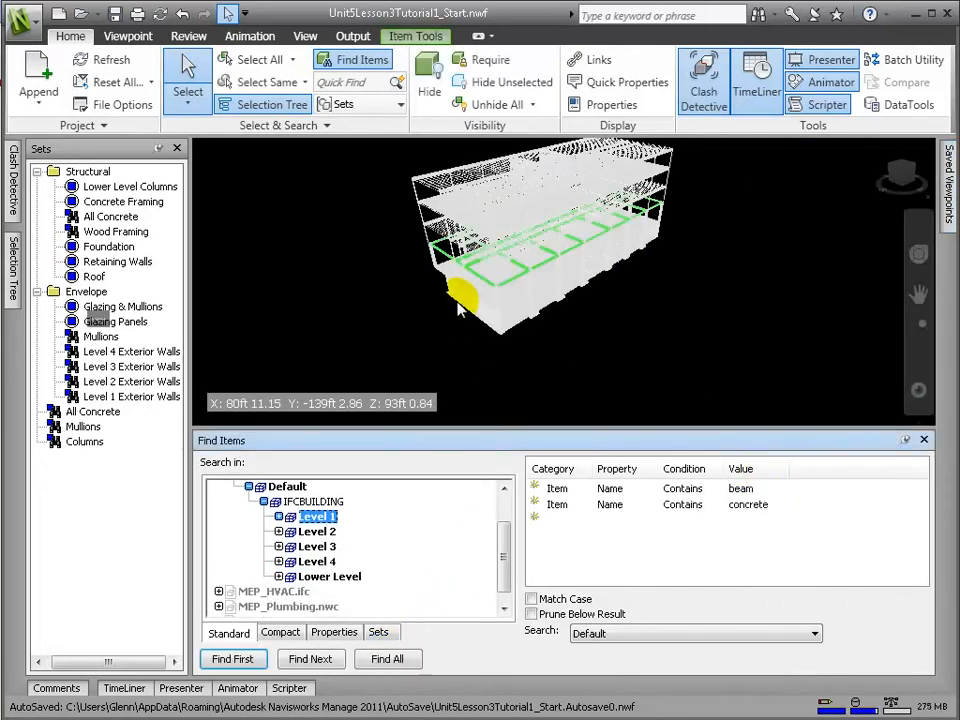
Save the current search as a search set named "Level 1 Beams" in the Structural folder.
{"action": "right_click", "coordinate": [162, 246]}
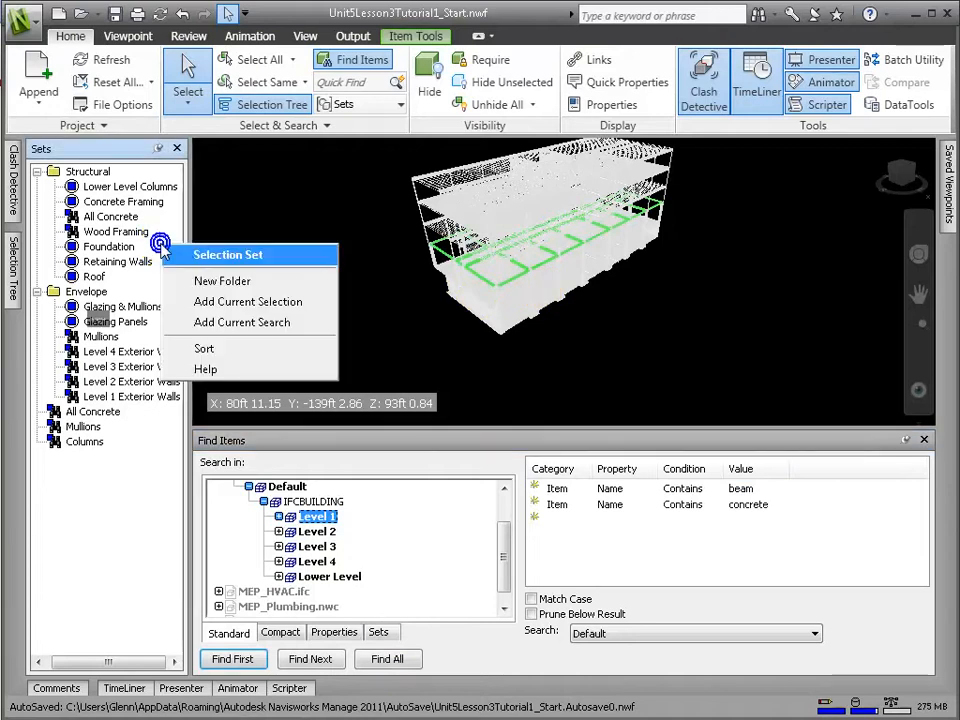
{"action": "left_click", "coordinate": [204, 324]}
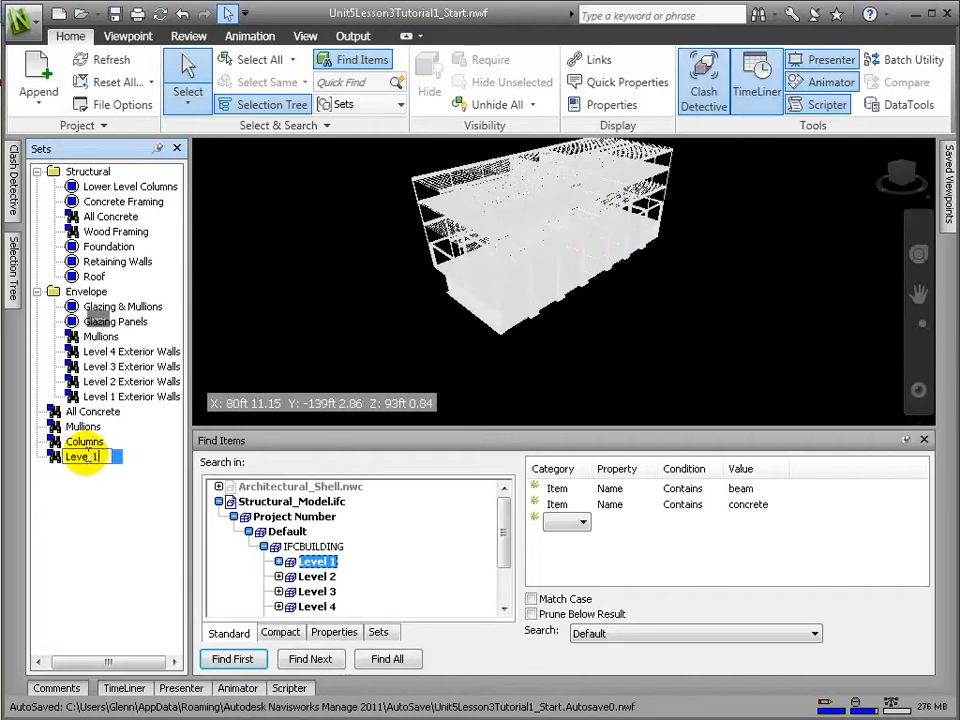
{"action": "type", "text": "Level 1 Beams"}
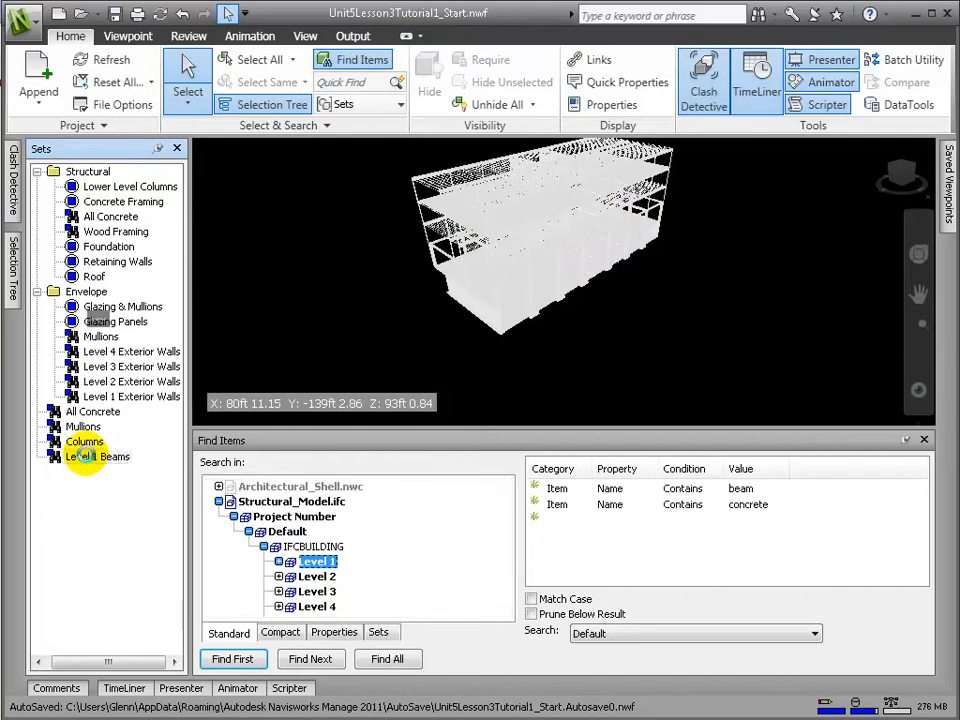
{"action": "key", "text": "Return"}
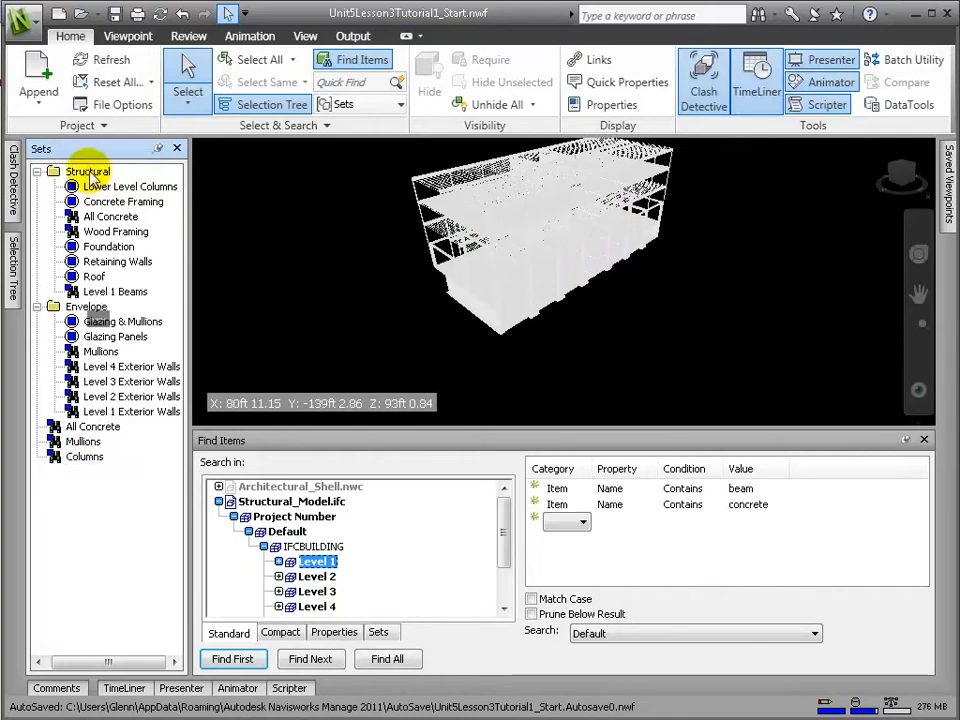
Switch to the Set Task Guide workbook in Excel and read the search criteria for the Level 2 shearwalls.
{"action": "key", "text": "alt+Tab"}
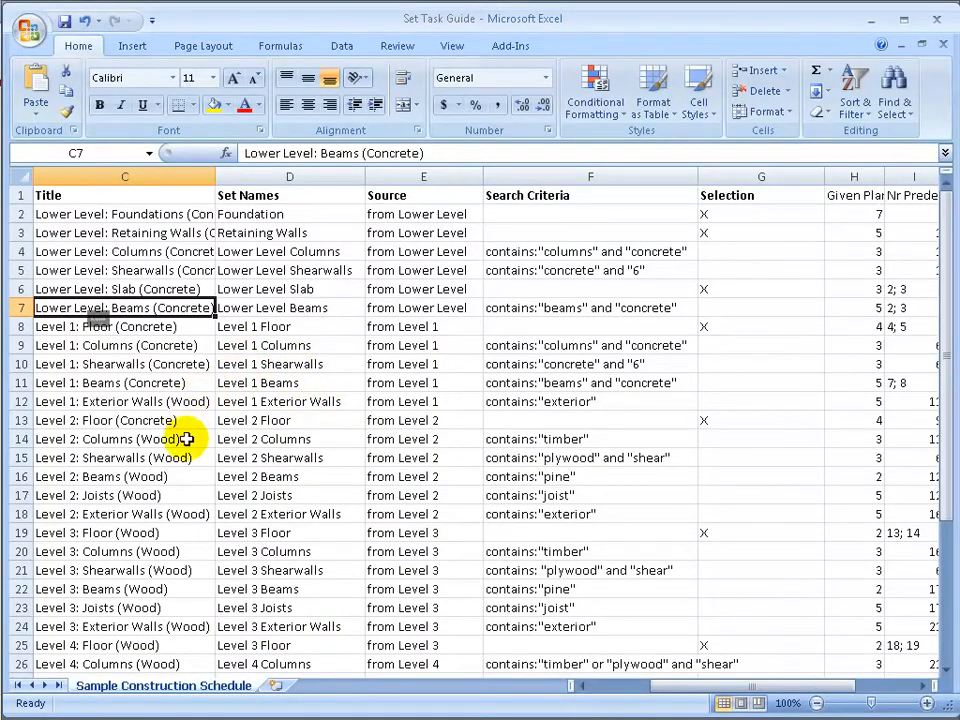
{"action": "left_click", "coordinate": [150, 457]}
{"action": "left_click", "coordinate": [553, 463]}
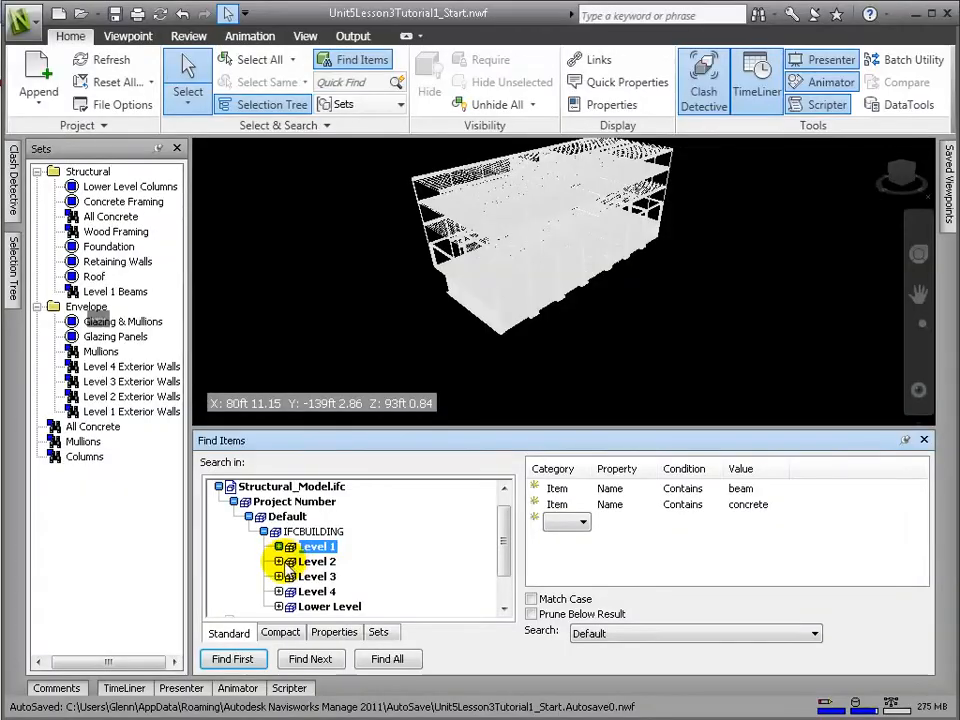
In Navisworks, find all items in Level 2 of Structural_Model.ifc whose names contain "plywood" and "shear".
{"action": "left_click", "coordinate": [280, 562]}
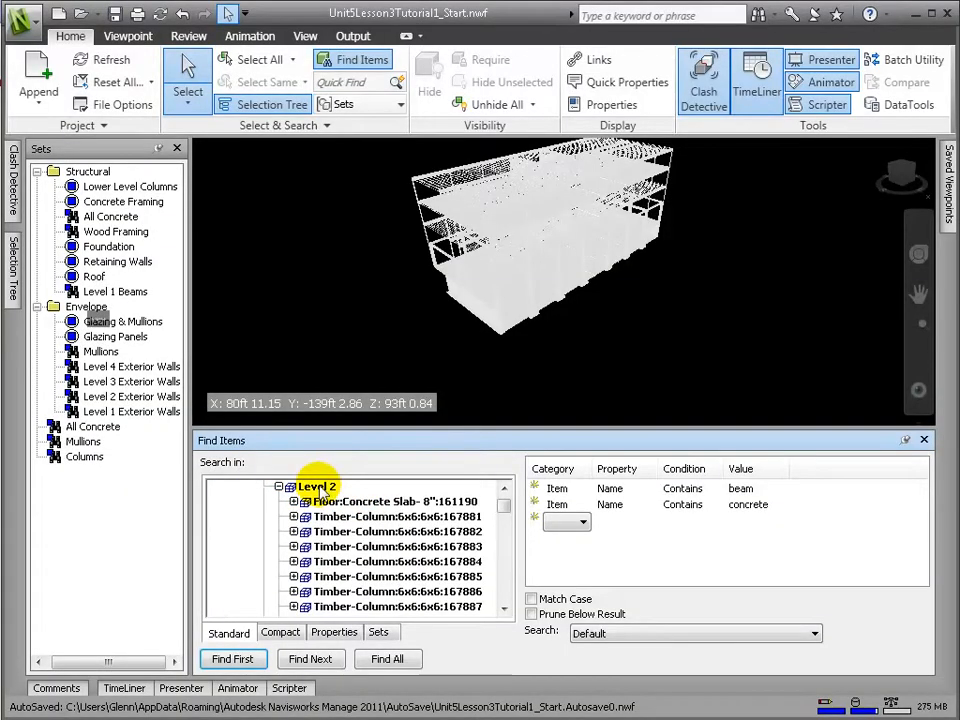
{"action": "left_click", "coordinate": [748, 487]}
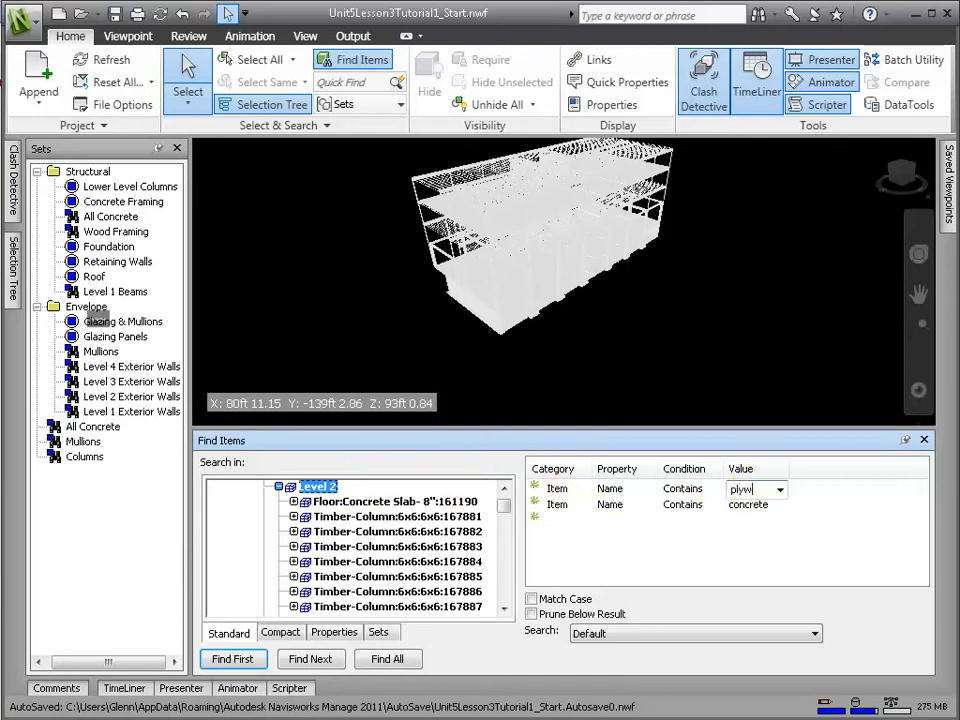
{"action": "left_click", "coordinate": [748, 504]}
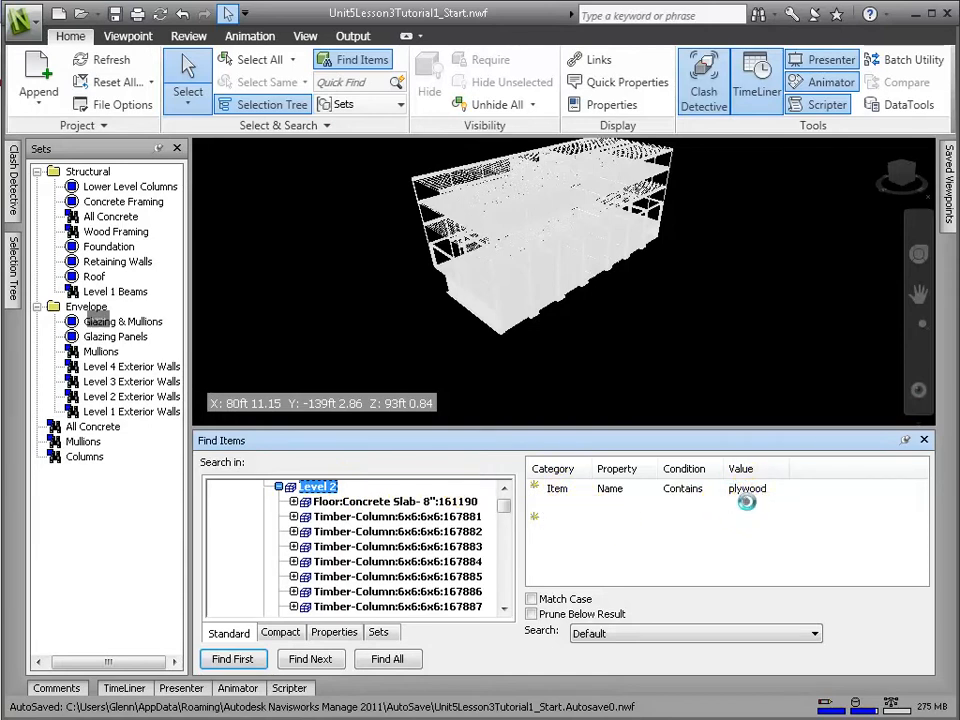
{"action": "type", "text": "shar"}
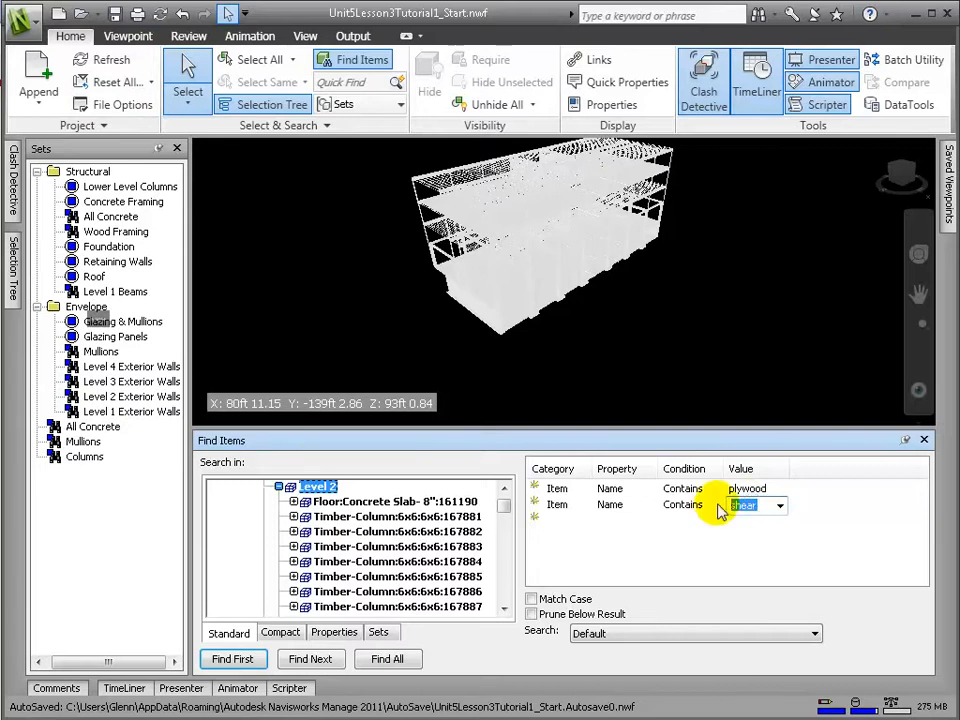
{"action": "left_click", "coordinate": [390, 660]}
{"action": "mouse_move", "coordinate": [693, 322]}
{"action": "middle_mouse_down", "text": "shift"}
{"action": "mouse_move", "coordinate": [662, 276]}
{"action": "mouse_move", "coordinate": [661, 290]}
{"action": "middle_mouse_up", "text": "shift"}
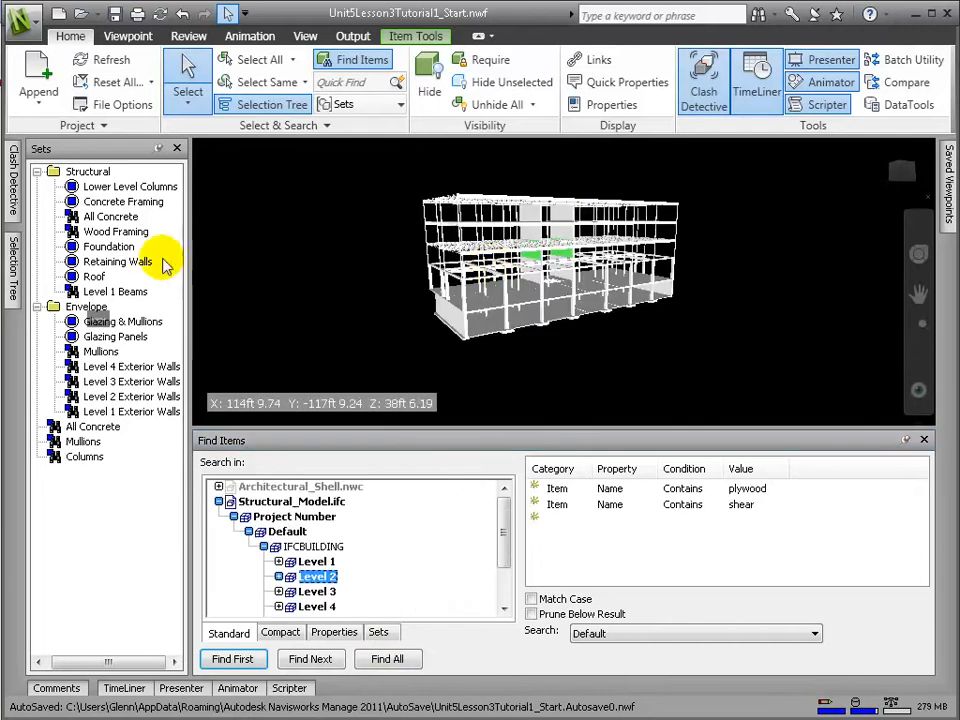
Add the current Level 2 plywood shear search as a new search set and start naming it.
{"action": "right_click", "coordinate": [150, 242]}
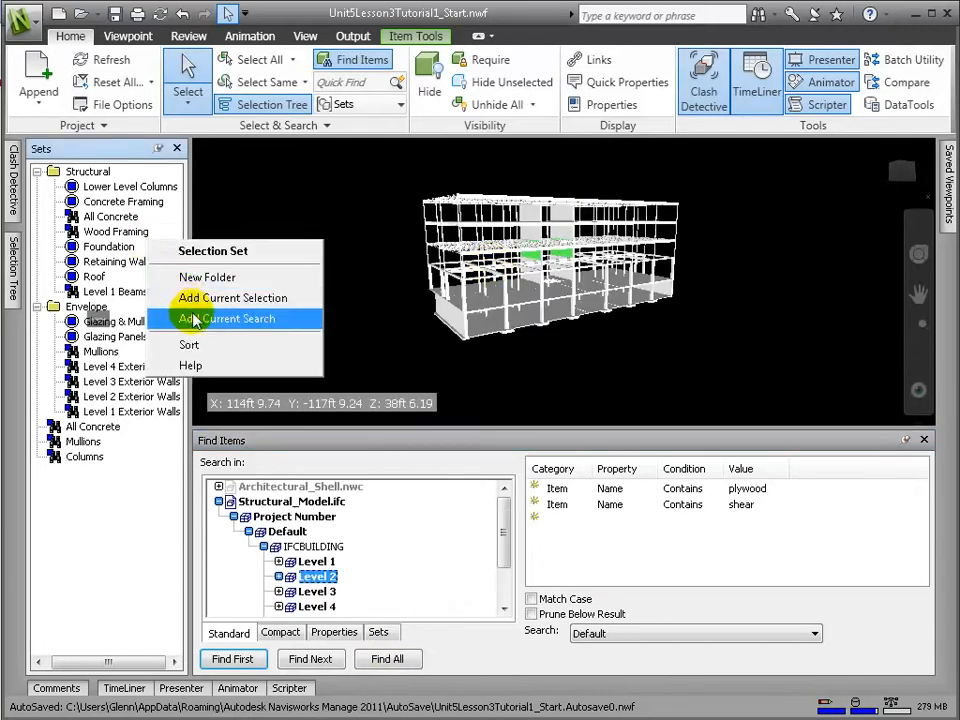
{"action": "left_click", "coordinate": [250, 318]}
{"action": "type", "text": "L"}
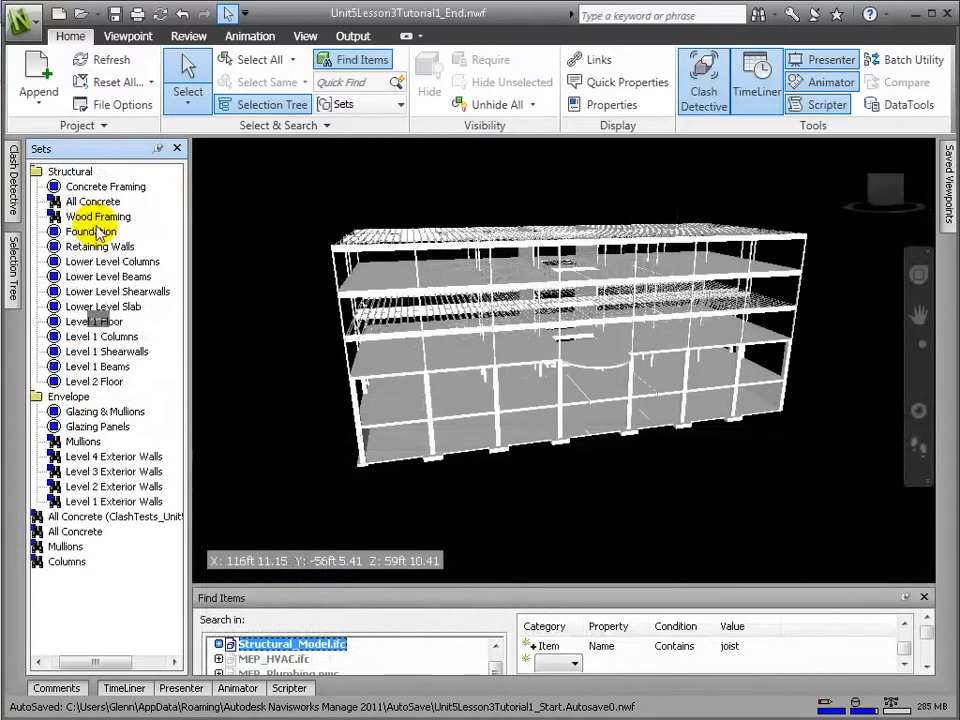
Check the Structural selection sets one by one from Foundation to Level 2 Floor by highlighting their items in the model.
{"action": "left_click", "coordinate": [96, 231]}
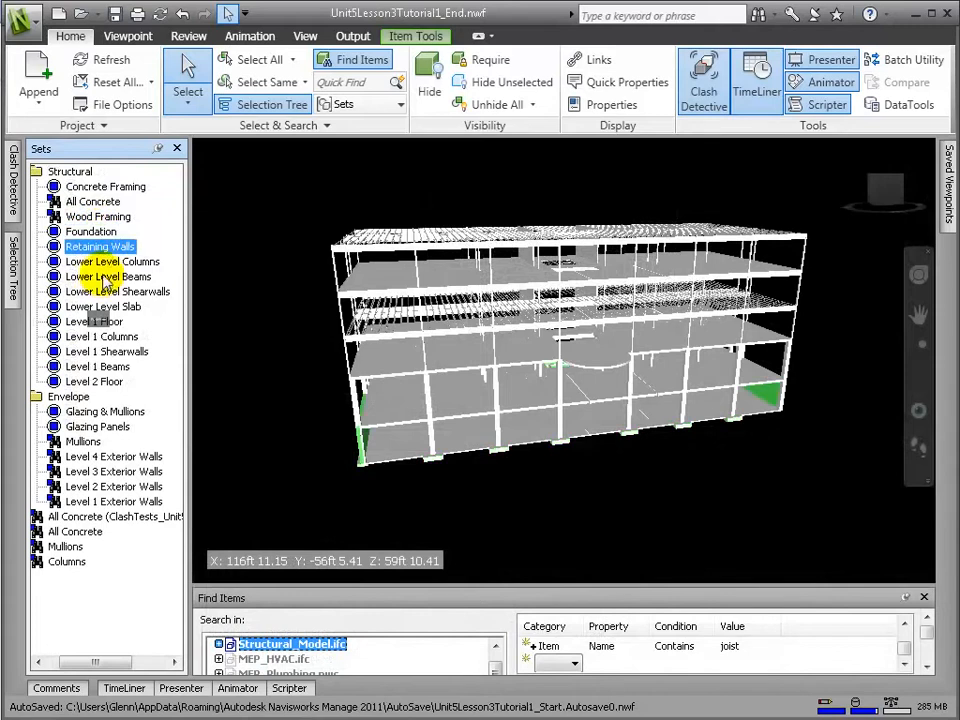
{"action": "left_click", "coordinate": [100, 262]}
{"action": "left_click", "coordinate": [100, 277]}
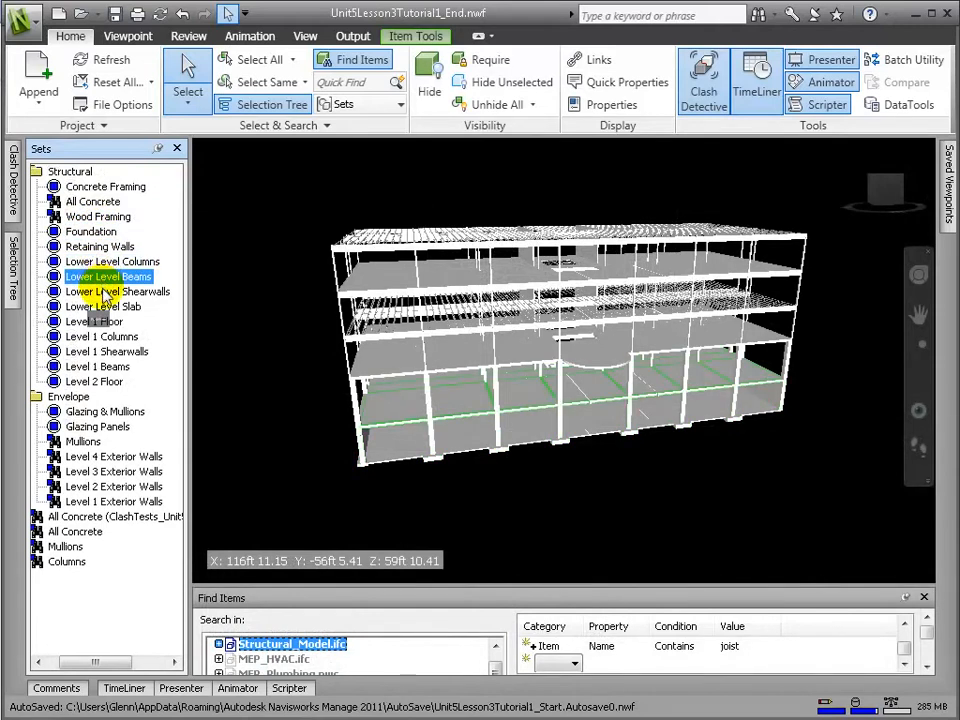
{"action": "left_click", "coordinate": [104, 292]}
{"action": "left_click", "coordinate": [106, 307]}
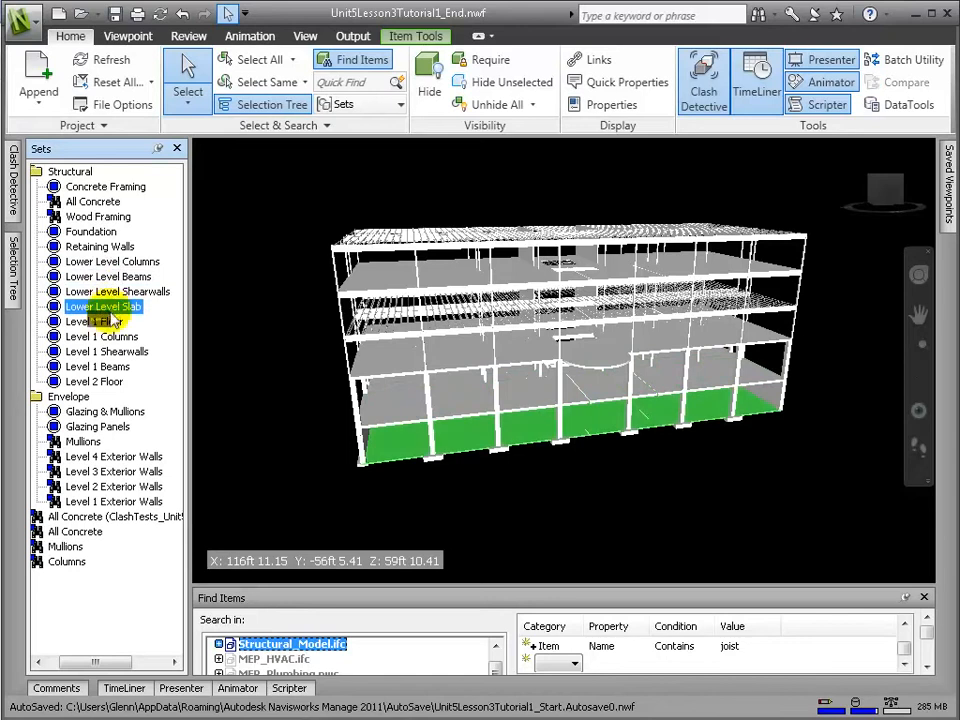
{"action": "left_click", "coordinate": [100, 322]}
{"action": "left_click", "coordinate": [100, 337]}
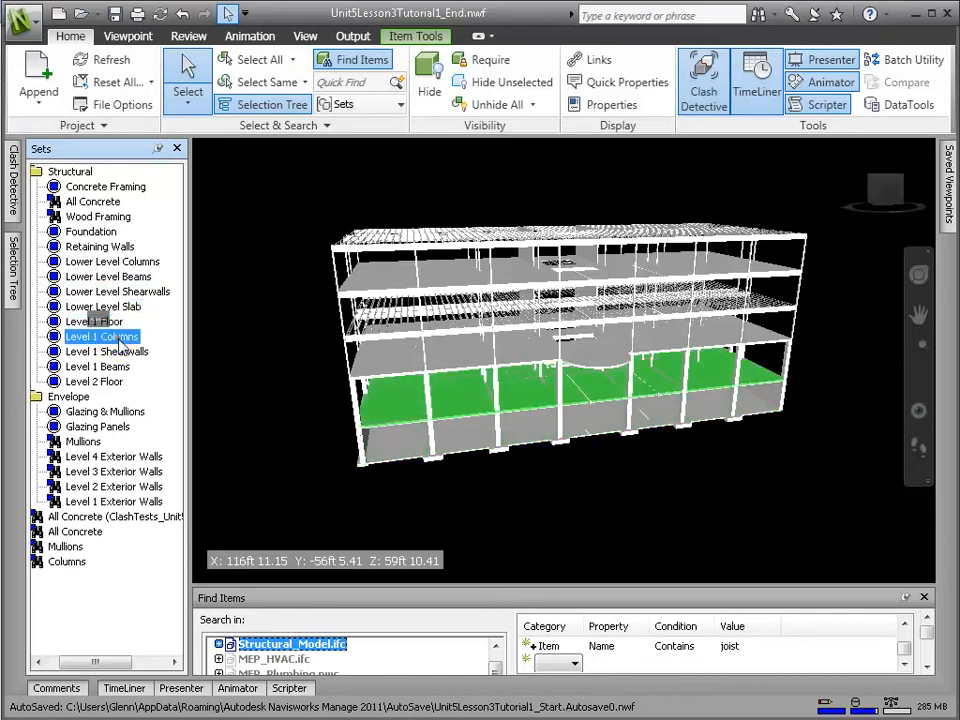
{"action": "left_click", "coordinate": [119, 353]}
{"action": "mouse_move", "coordinate": [448, 493]}
{"action": "middle_mouse_down", "text": "shift"}
{"action": "mouse_move", "coordinate": [446, 468]}
{"action": "mouse_move", "coordinate": [446, 481]}
{"action": "middle_mouse_up", "text": "shift"}
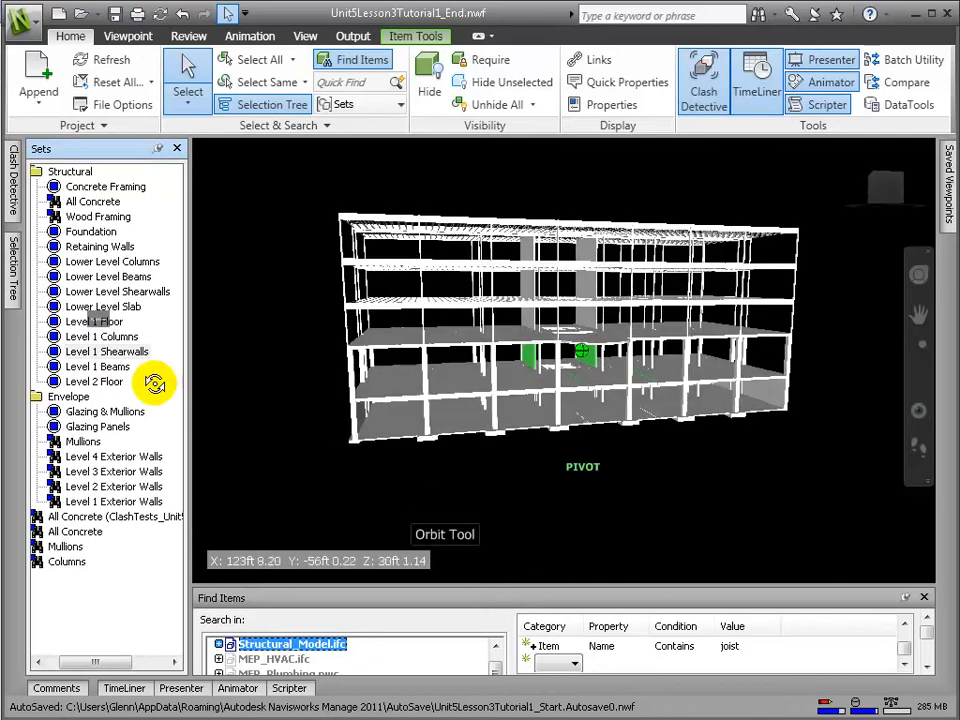
{"action": "left_click", "coordinate": [112, 369]}
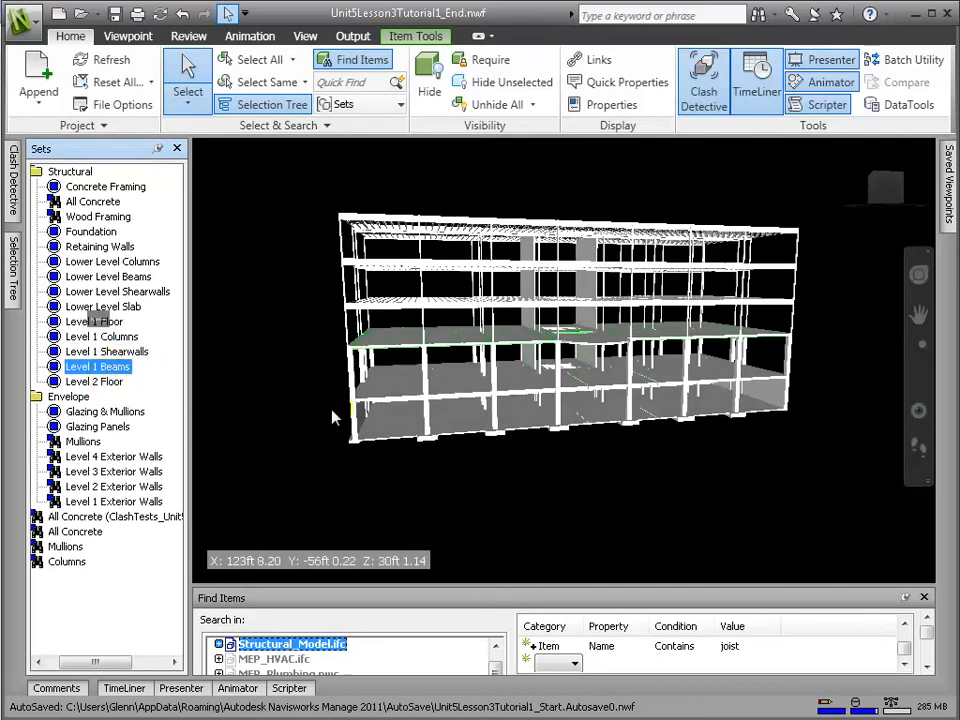
{"action": "mouse_move", "coordinate": [445, 460]}
{"action": "middle_mouse_down", "text": "shift"}
{"action": "mouse_move", "coordinate": [438, 427]}
{"action": "mouse_move", "coordinate": [431, 456]}
{"action": "middle_mouse_up", "text": "shift"}
{"action": "left_click", "coordinate": [108, 382]}
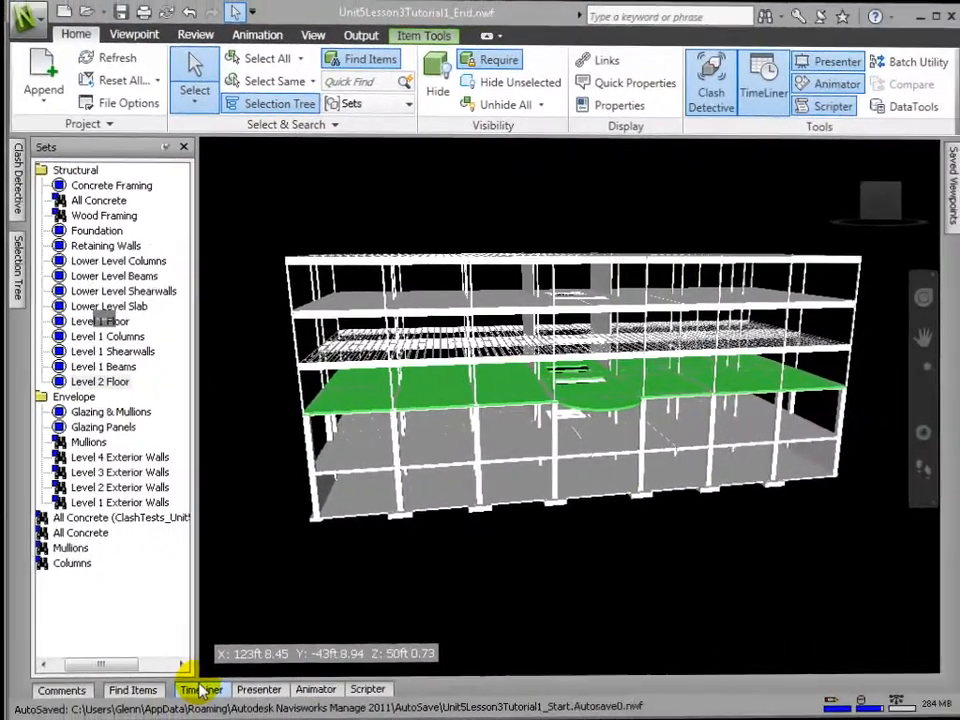
Open the TimeLiner task list.
{"action": "left_click", "coordinate": [482, 713]}
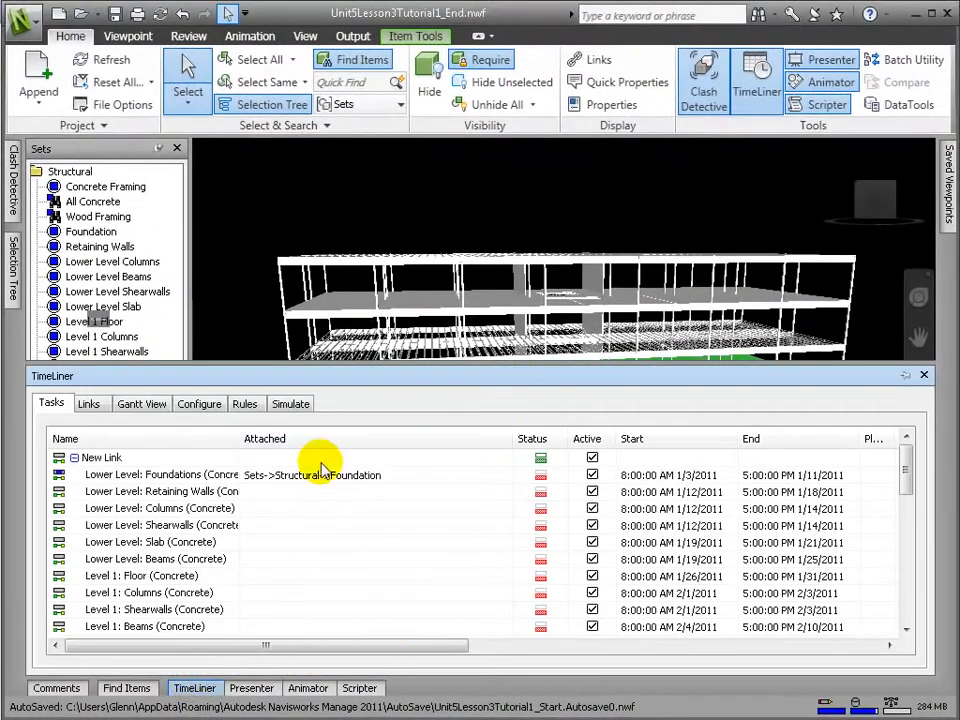
{"action": "right_click", "coordinate": [472, 493]}
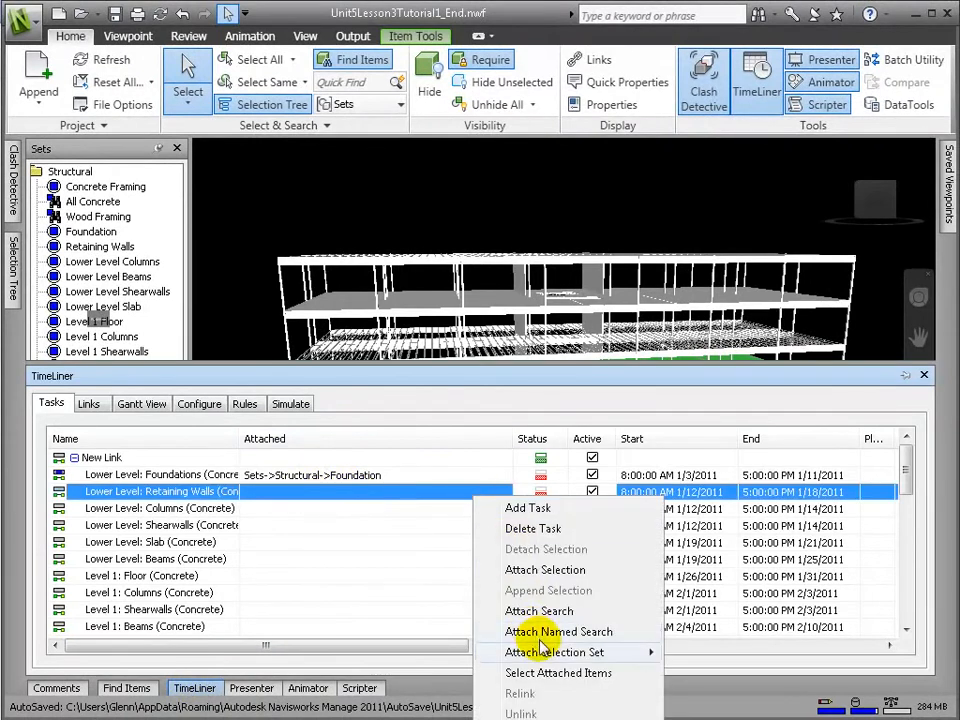
{"action": "mouse_move", "coordinate": [553, 655]}
{"action": "left_click", "coordinate": [752, 652]}
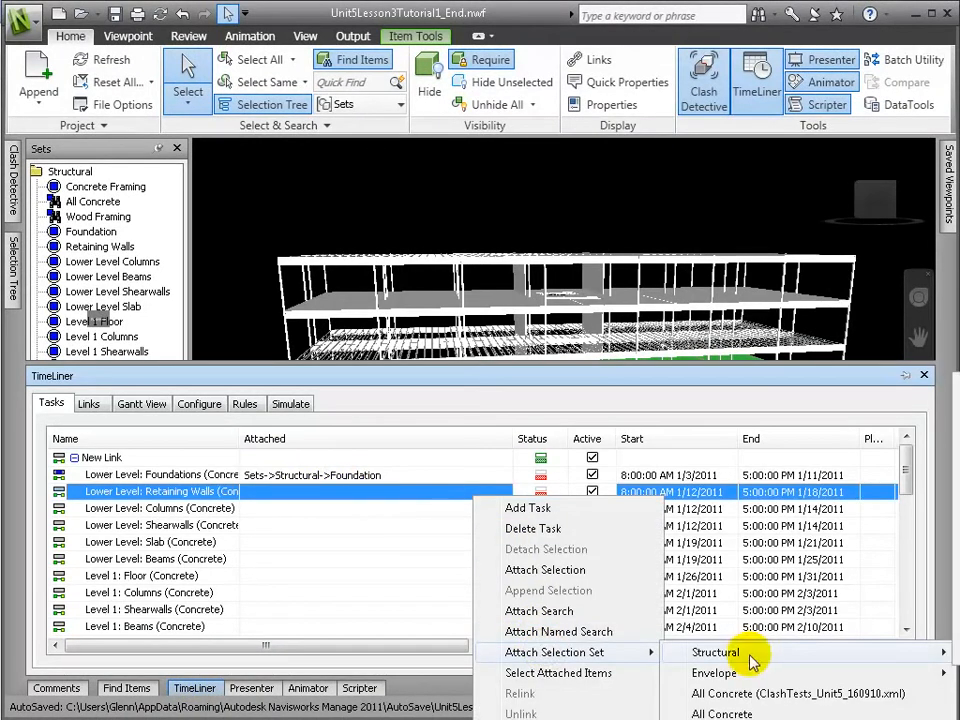
{"action": "left_click", "coordinate": [511, 431]}
Narrow and move the Attached column ahead of Name, and attach the Structural set Retaining Walls to the Lower Level: Retaining Walls task.
{"action": "left_click_drag", "start_coordinate": [512, 436], "coordinate": [405, 436]}
{"action": "left_click_drag", "start_coordinate": [232, 445], "coordinate": [124, 439]}
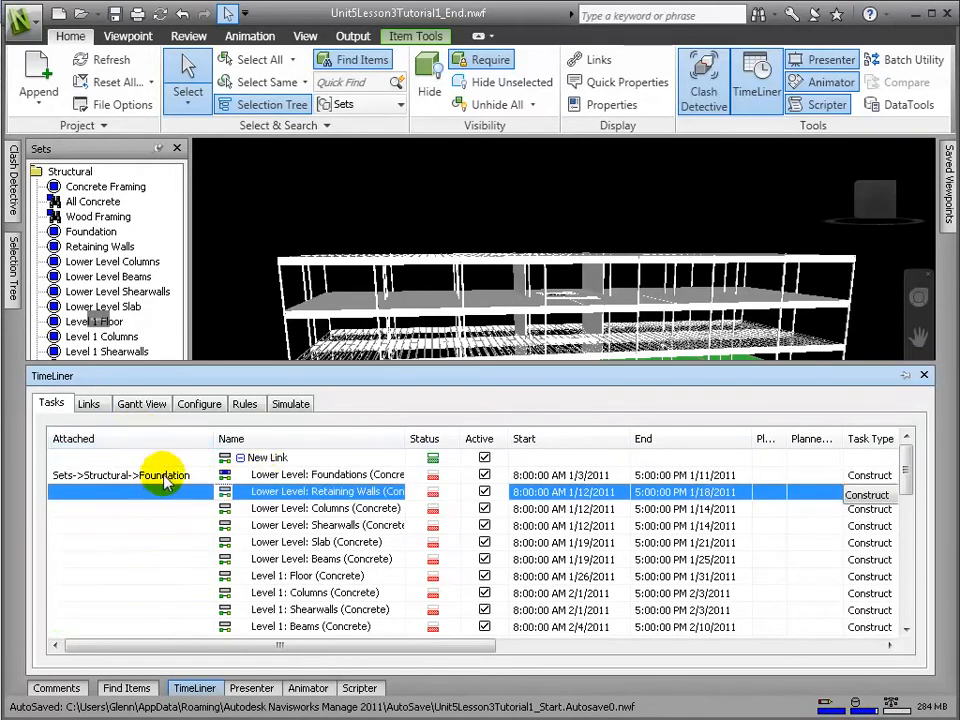
{"action": "right_click", "coordinate": [165, 500]}
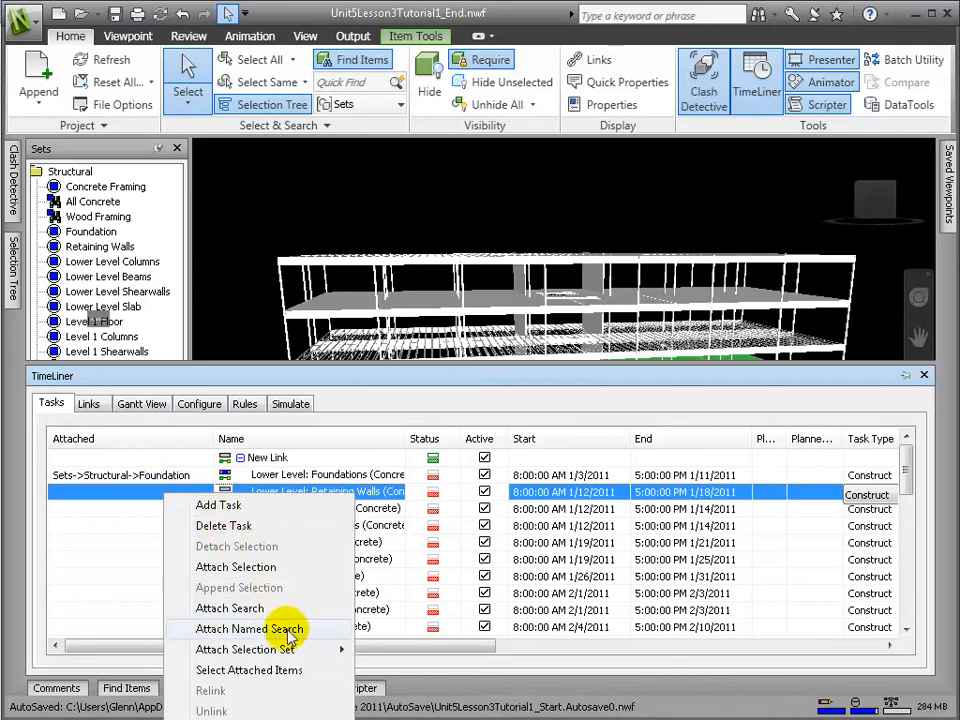
{"action": "mouse_move", "coordinate": [292, 650]}
{"action": "mouse_move", "coordinate": [400, 650]}
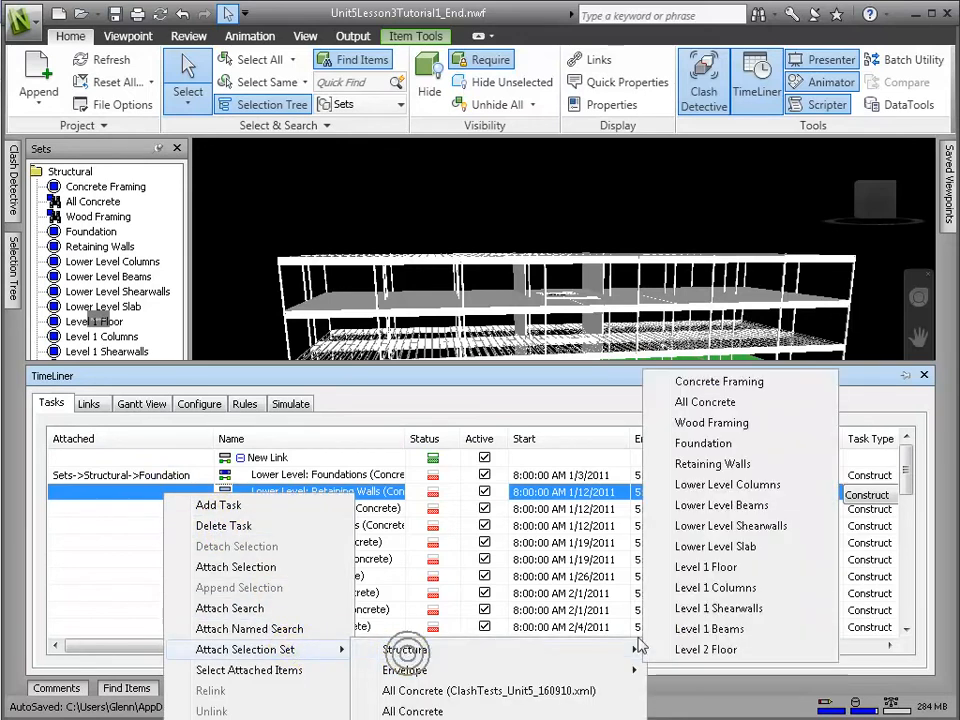
{"action": "left_click", "coordinate": [700, 464]}
Attach the Structural selection set Lower Level Columns to the Lower Level: Columns (Concrete) task.
{"action": "left_click", "coordinate": [183, 510]}
{"action": "right_click", "coordinate": [183, 512]}
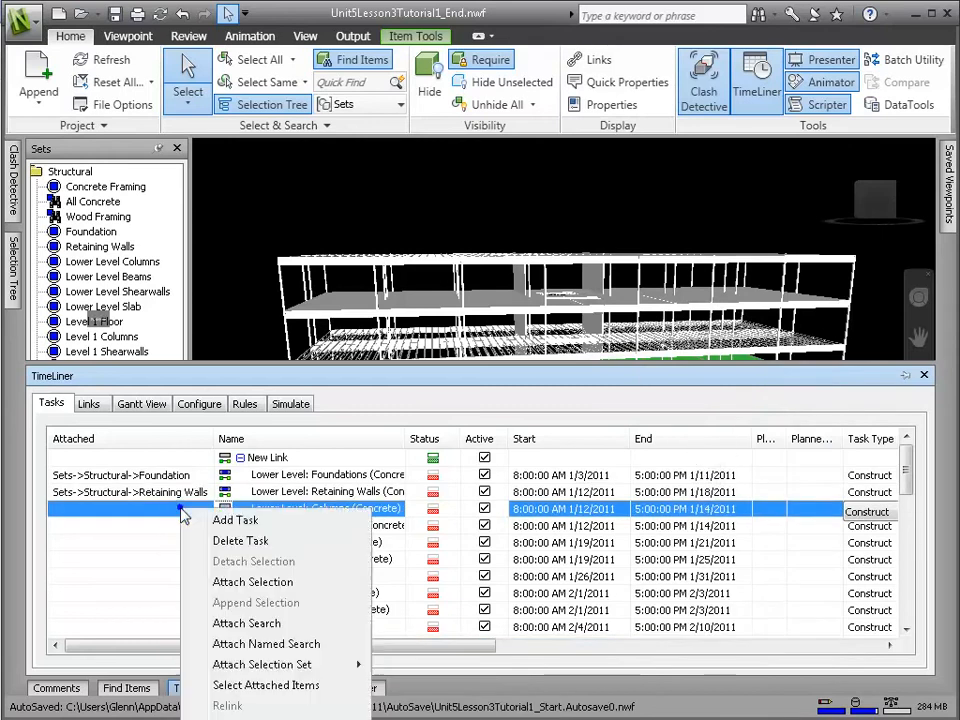
{"action": "mouse_move", "coordinate": [293, 668]}
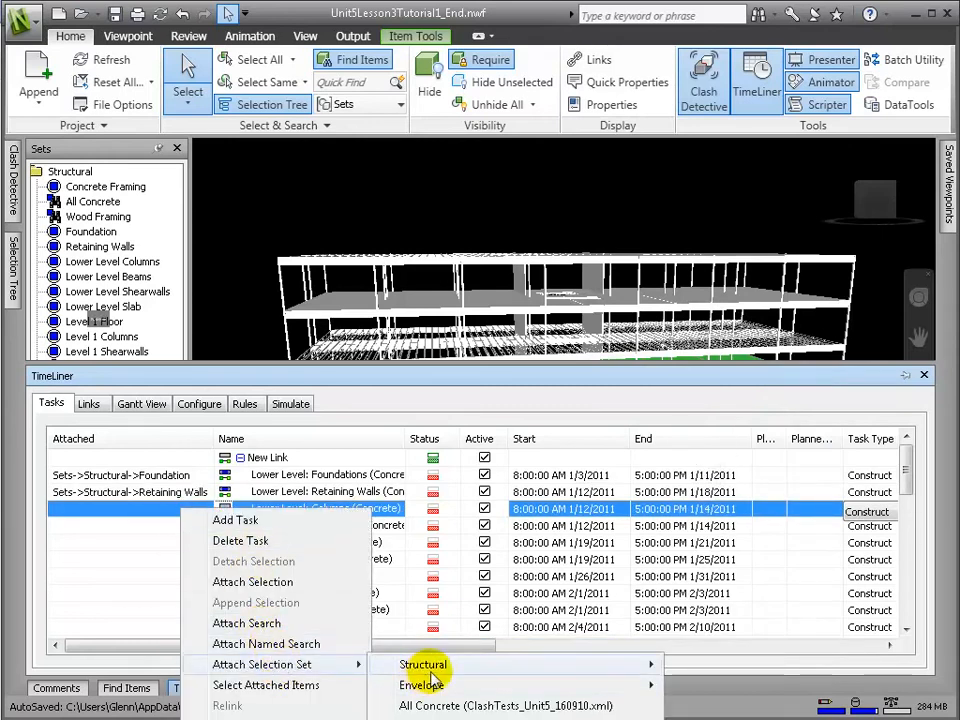
{"action": "mouse_move", "coordinate": [428, 668]}
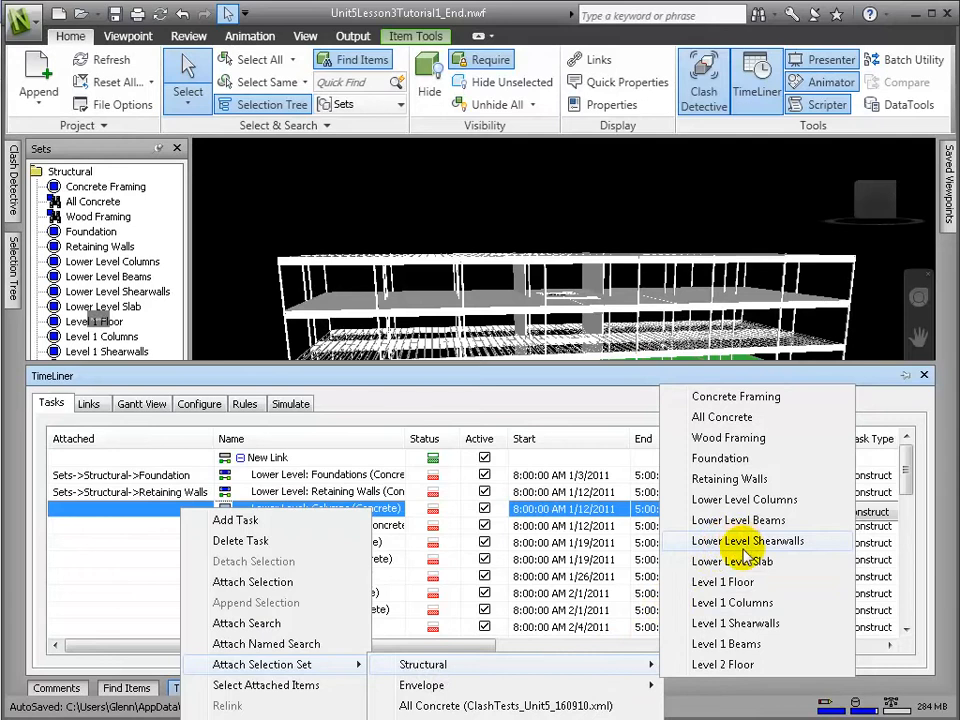
{"action": "left_click", "coordinate": [744, 499]}
Attach the Structural selection set Lower Level Shearwalls to the Lower Level: Shearwalls (Concrete) task.
{"action": "left_click", "coordinate": [191, 528]}
{"action": "right_click", "coordinate": [191, 528]}
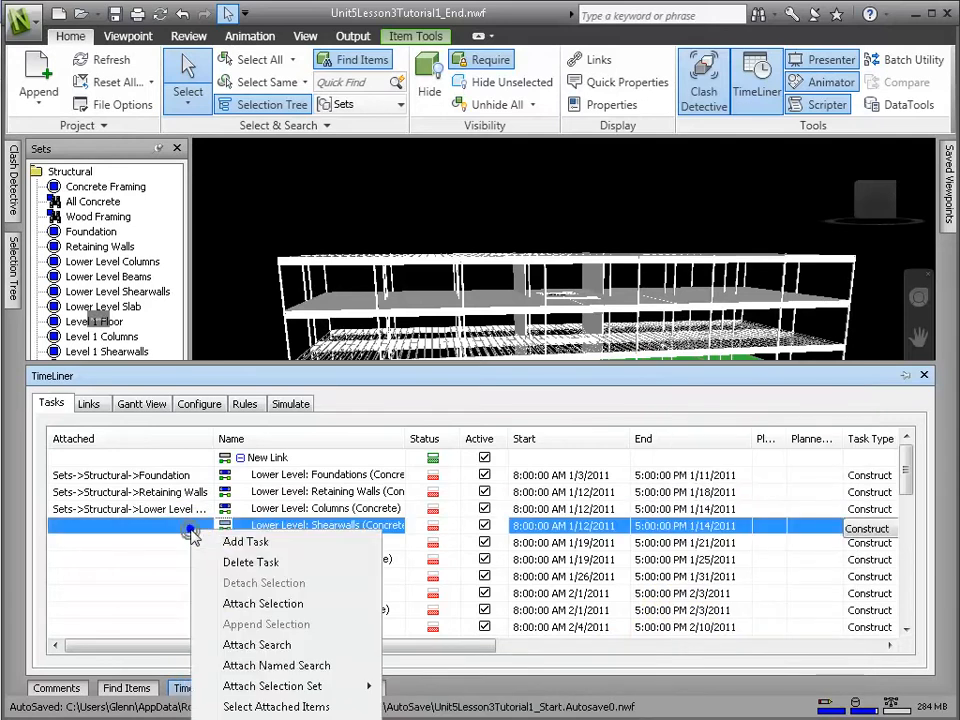
{"action": "mouse_move", "coordinate": [313, 690]}
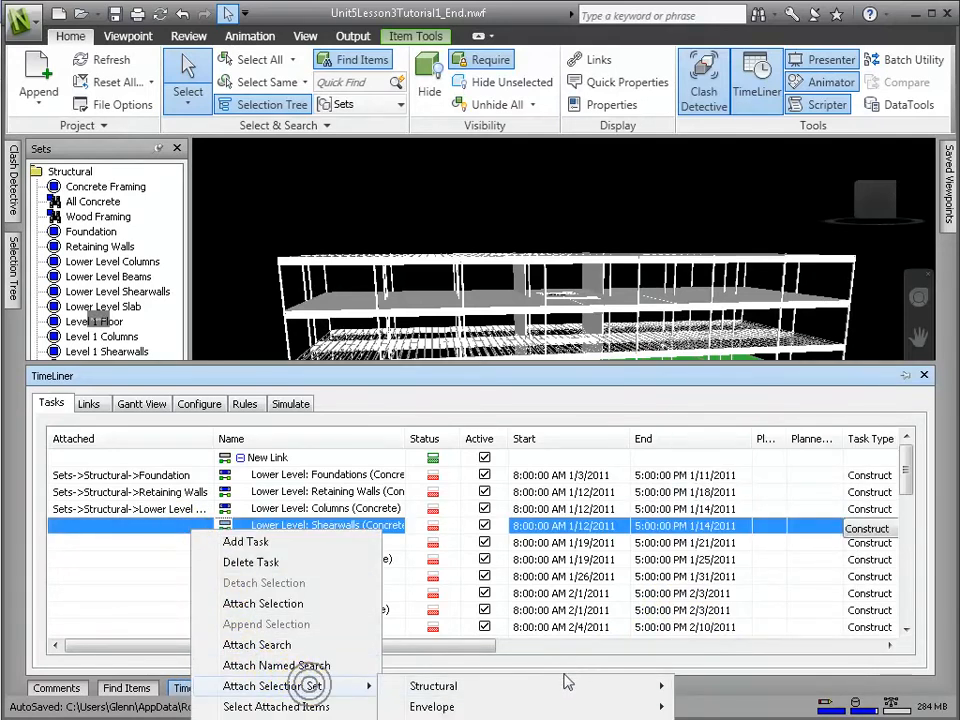
{"action": "mouse_move", "coordinate": [577, 690]}
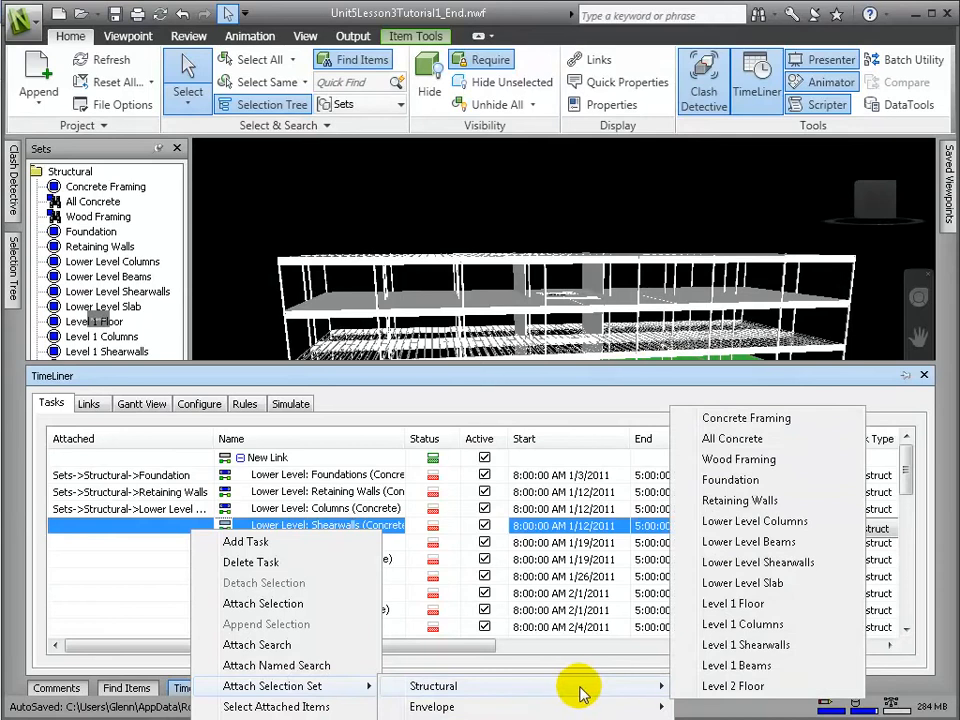
{"action": "left_click", "coordinate": [757, 562]}
Attach the Structural selection set Lower Level Slab to the Lower Level: Slab (Concrete) task.
{"action": "left_click", "coordinate": [183, 541]}
{"action": "right_click", "coordinate": [183, 541]}
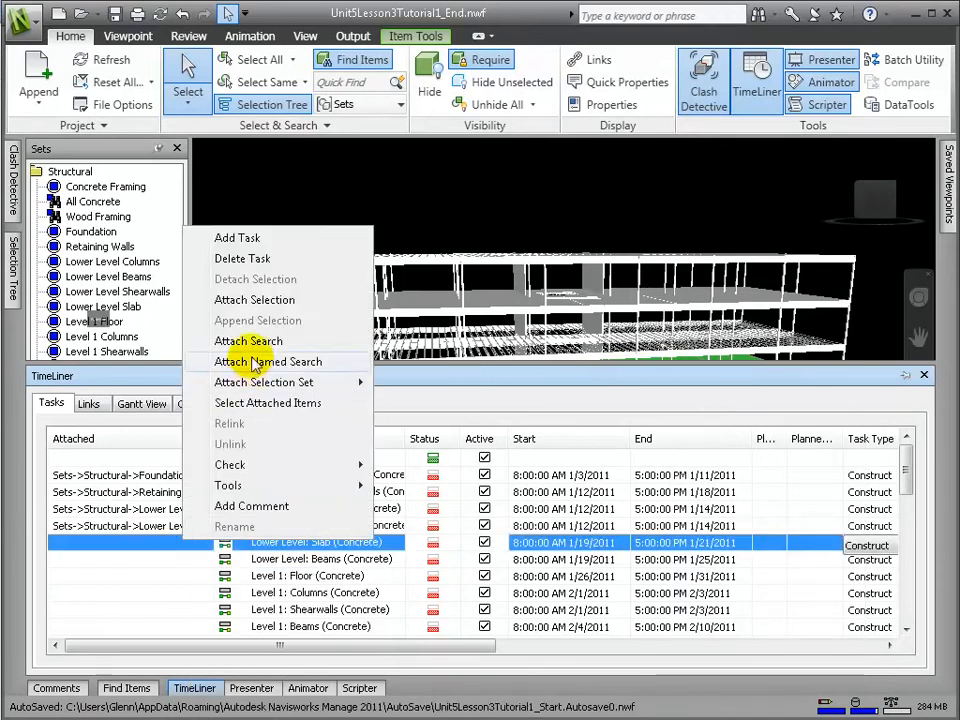
{"action": "mouse_move", "coordinate": [268, 383]}
{"action": "mouse_move", "coordinate": [561, 392]}
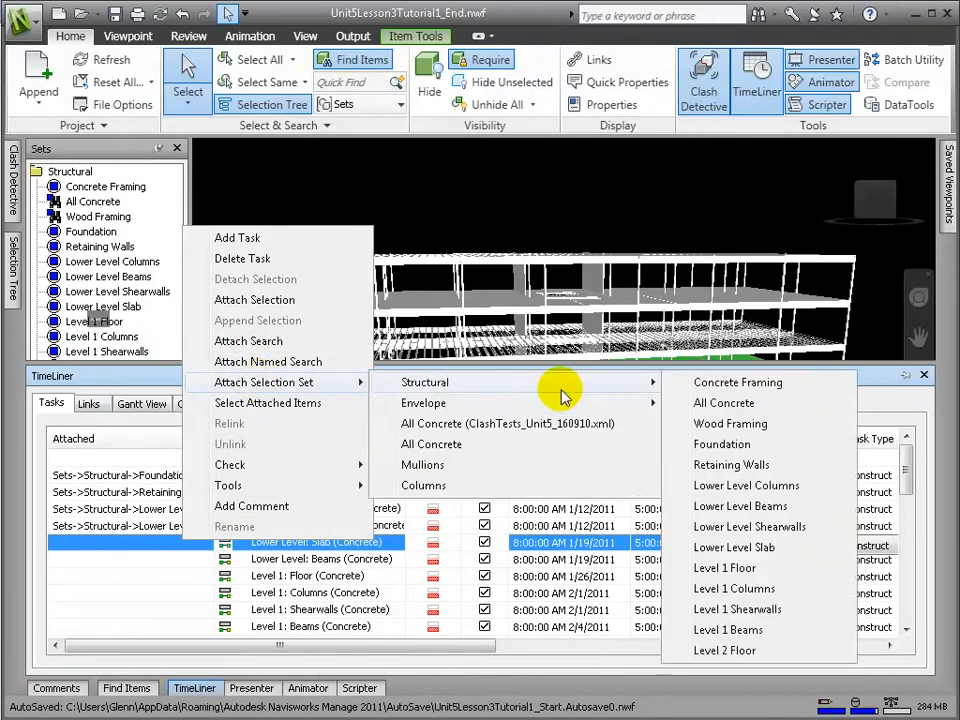
{"action": "left_click", "coordinate": [733, 550]}
Attach the Structural selection set Lower Level Beams to the Lower Level: Beams (Concrete) task.
{"action": "right_click", "coordinate": [200, 566]}
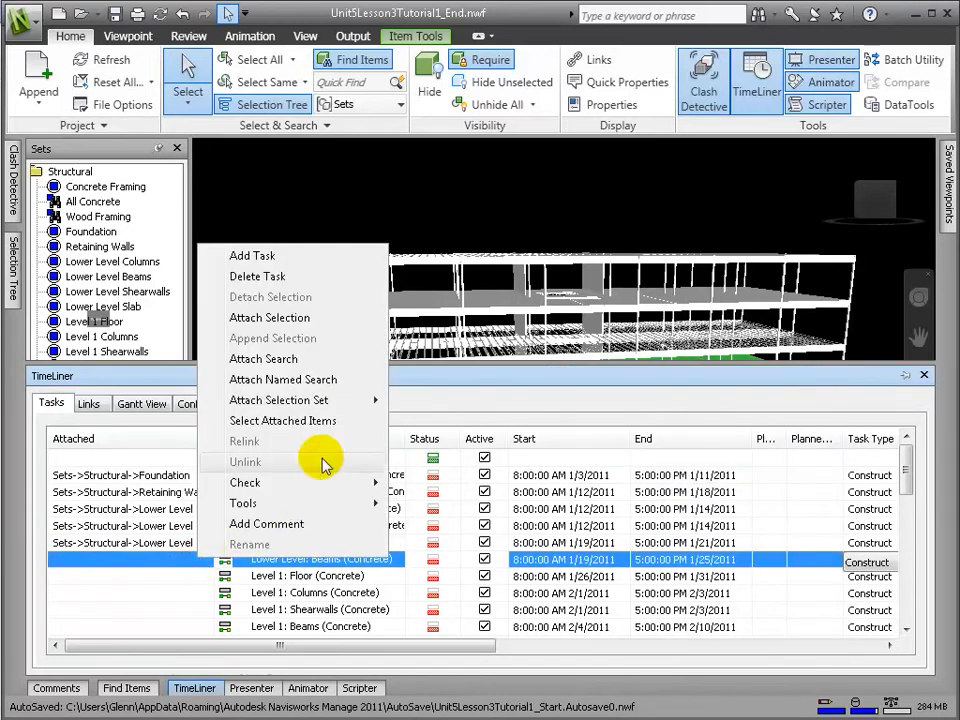
{"action": "mouse_move", "coordinate": [333, 408]}
{"action": "left_click", "coordinate": [493, 407]}
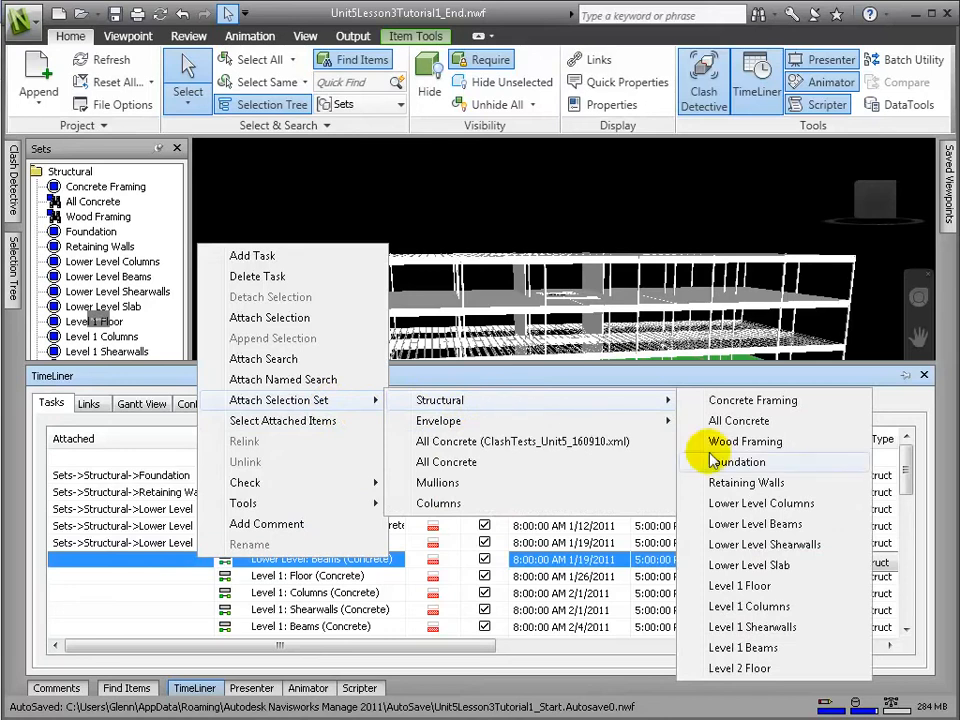
{"action": "left_click", "coordinate": [740, 524]}
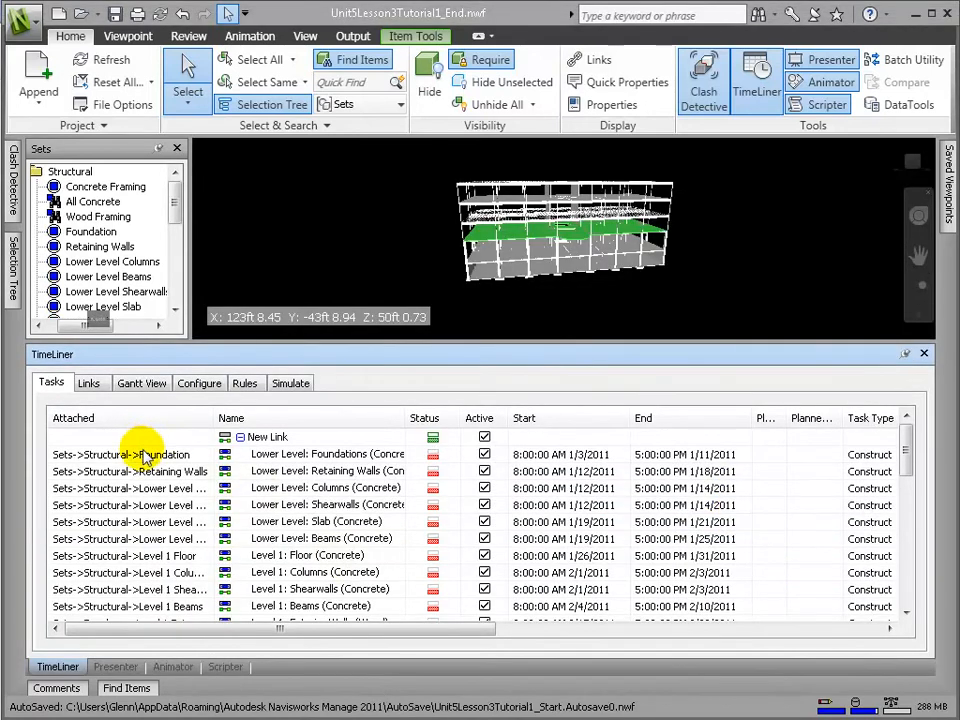
Set the task type to Construct for all tasks from Lower Level: Foundations through Level 1: Exterior Walls (Wood).
{"action": "left_click", "coordinate": [141, 452]}
{"action": "scroll", "coordinate": [143, 465], "scroll_direction": "down", "scroll_amount": 1}
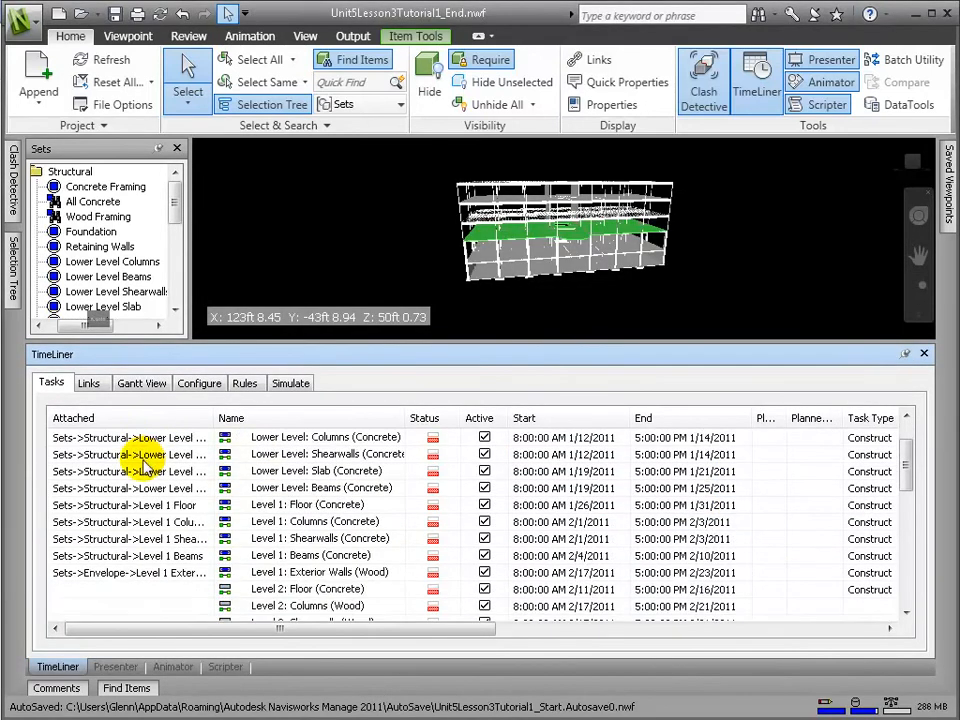
{"action": "scroll", "coordinate": [143, 465], "scroll_direction": "down", "scroll_amount": 1}
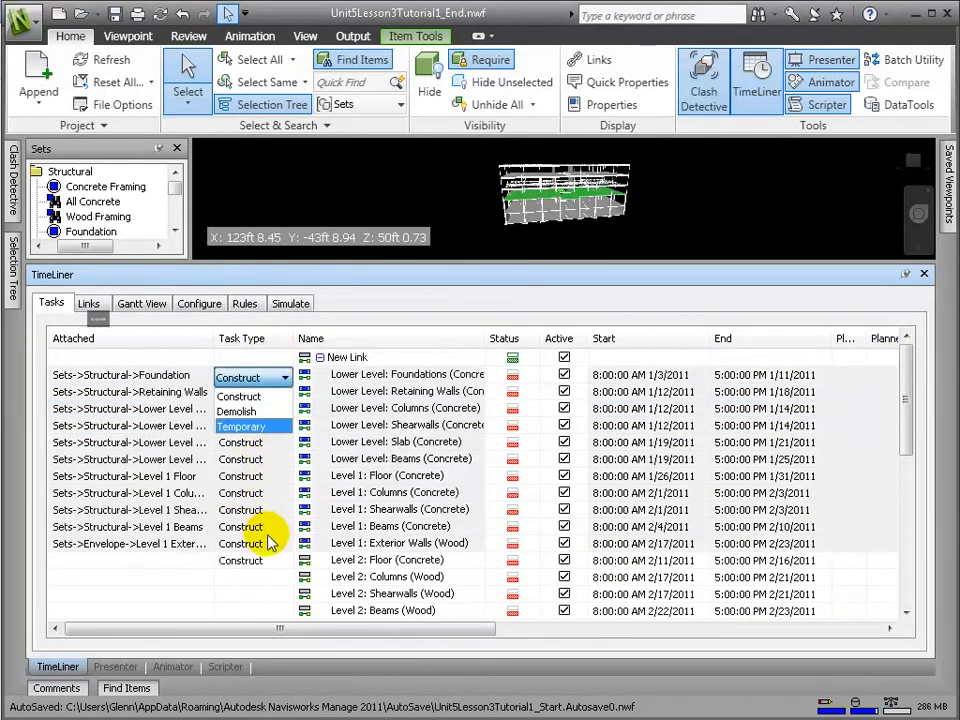
{"action": "left_click", "coordinate": [268, 553]}
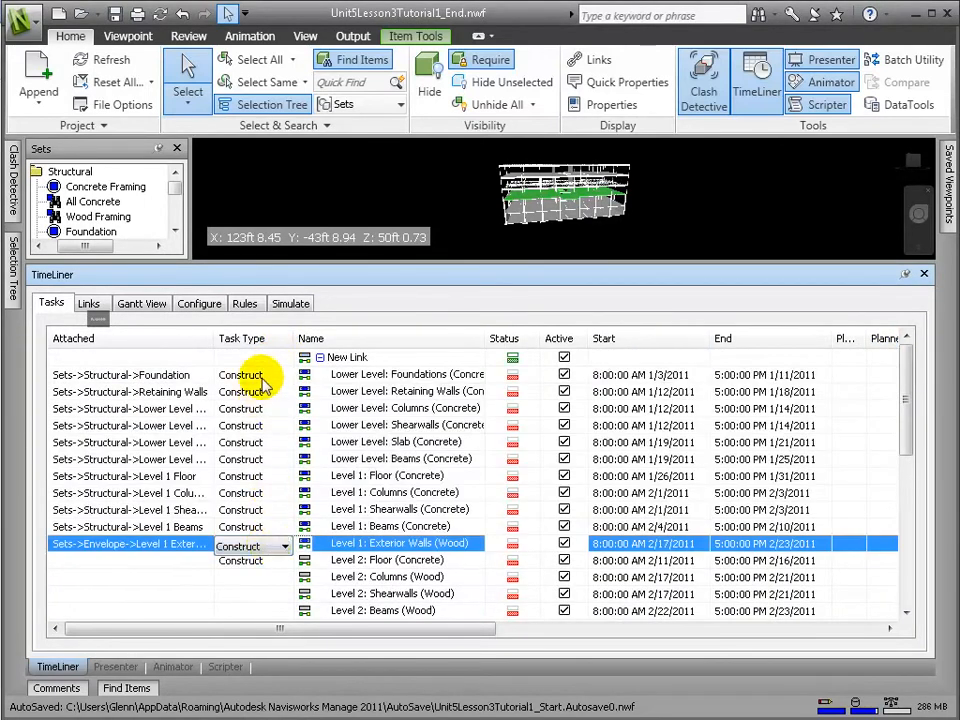
{"action": "left_click", "coordinate": [264, 378], "text": "shift"}
{"action": "left_click", "coordinate": [285, 379]}
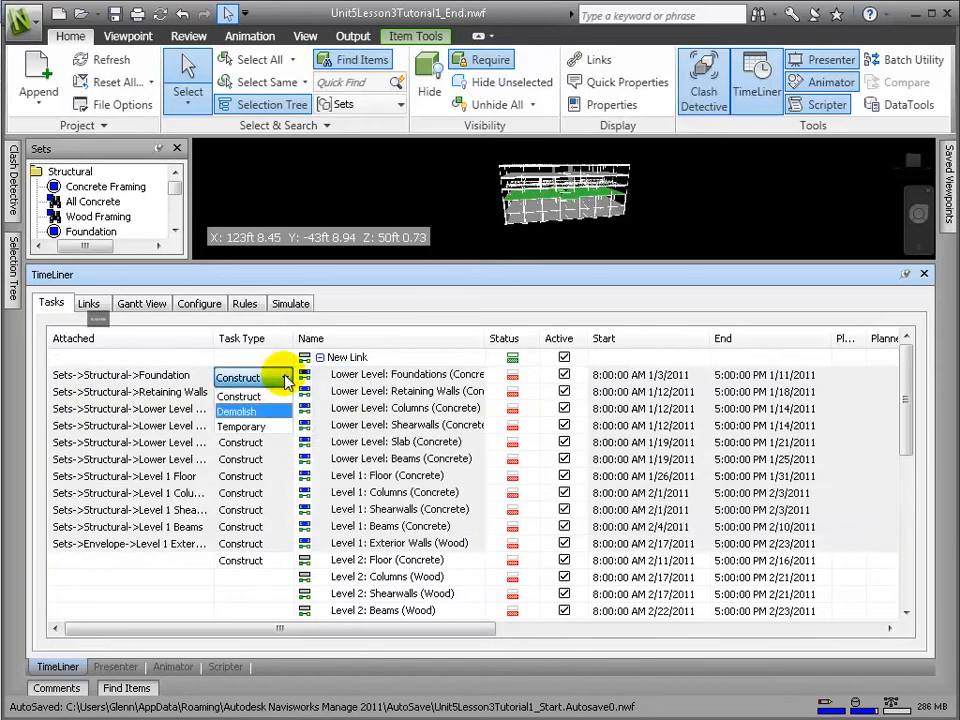
{"action": "left_click", "coordinate": [265, 396]}
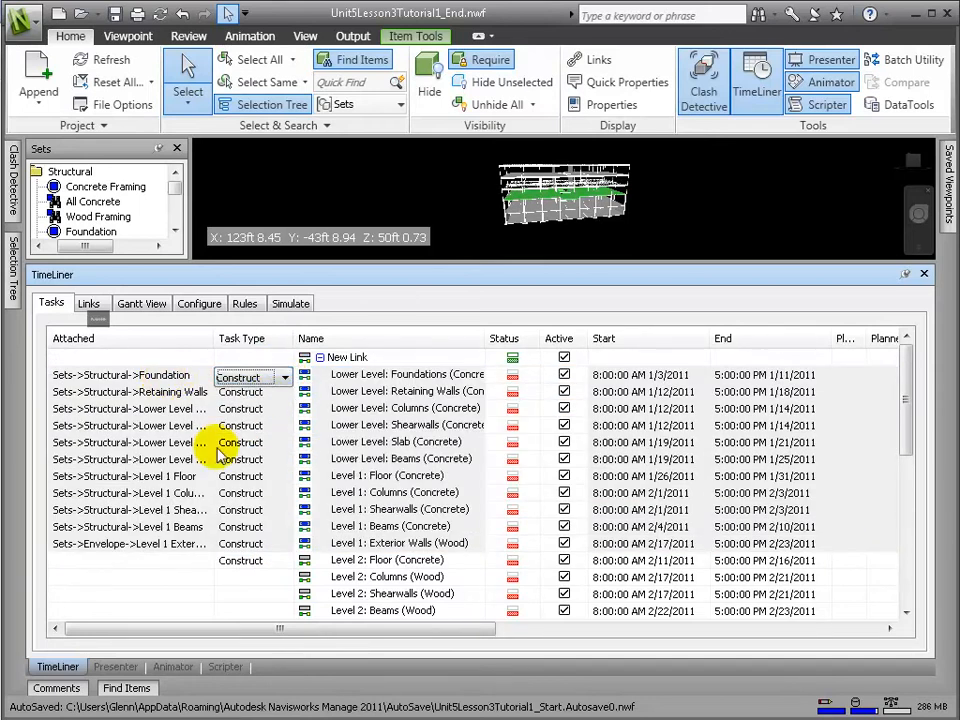
Select the Level 2: Columns (Wood) task and examine the schedule in the Gantt view.
{"action": "left_click", "coordinate": [242, 581]}
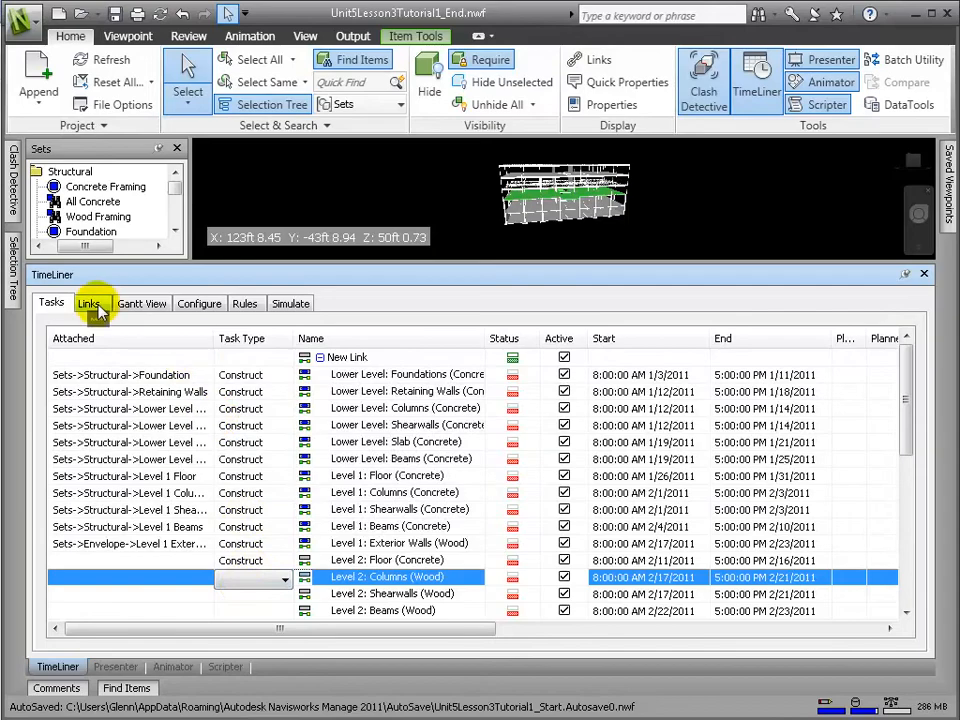
{"action": "left_click", "coordinate": [90, 305]}
{"action": "left_click", "coordinate": [138, 304]}
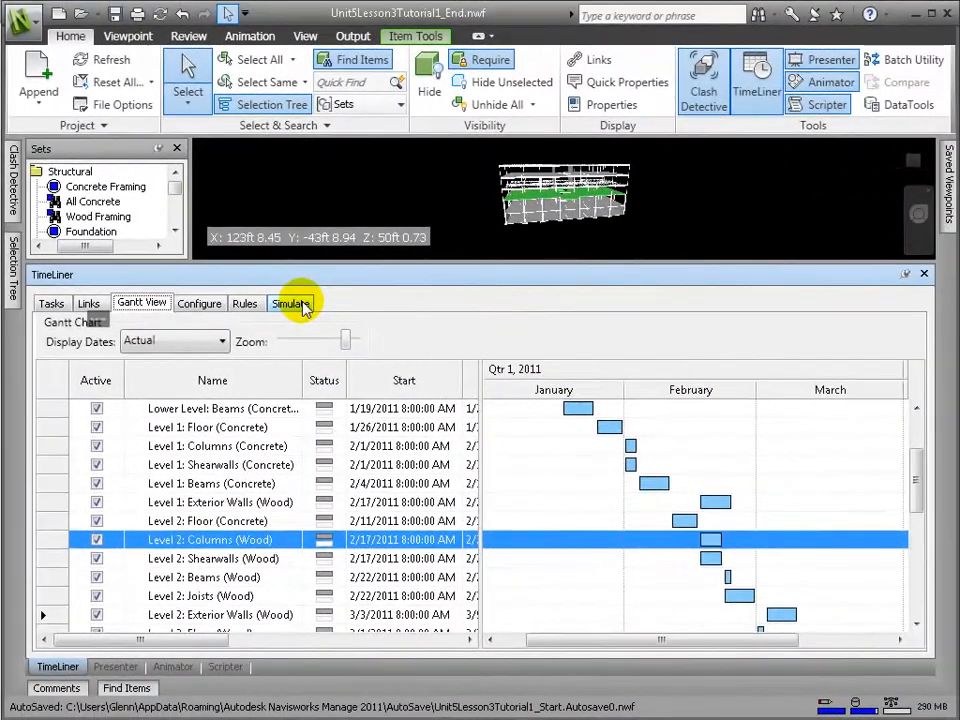
Set the playback duration of the TimeLiner simulation to 15 seconds.
{"action": "left_click", "coordinate": [662, 303]}
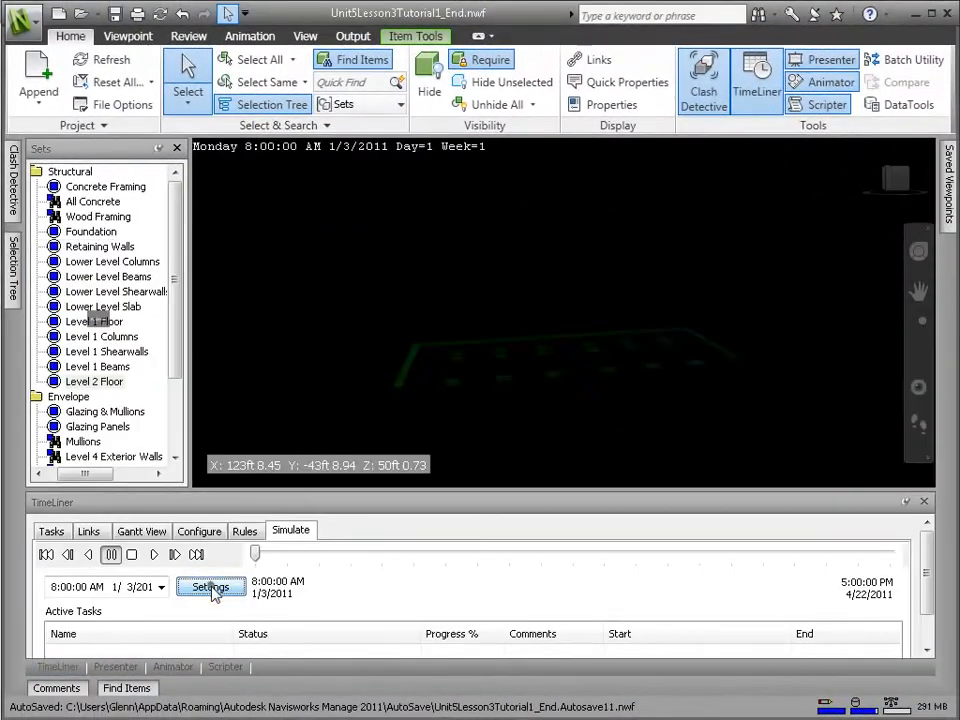
{"action": "left_click", "coordinate": [211, 588]}
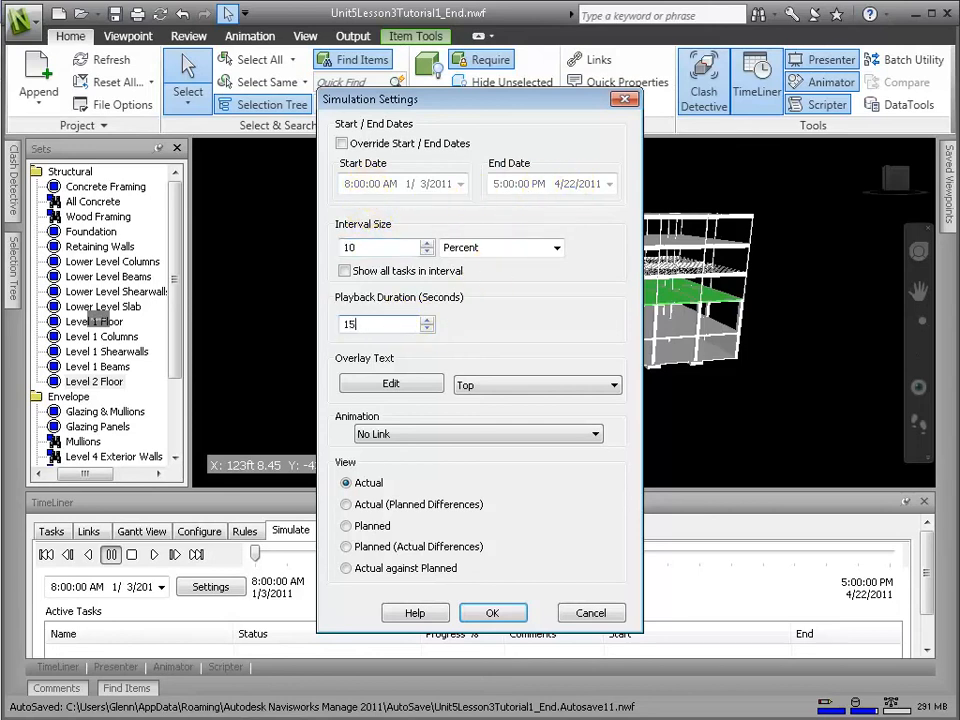
{"action": "key", "text": "Return"}
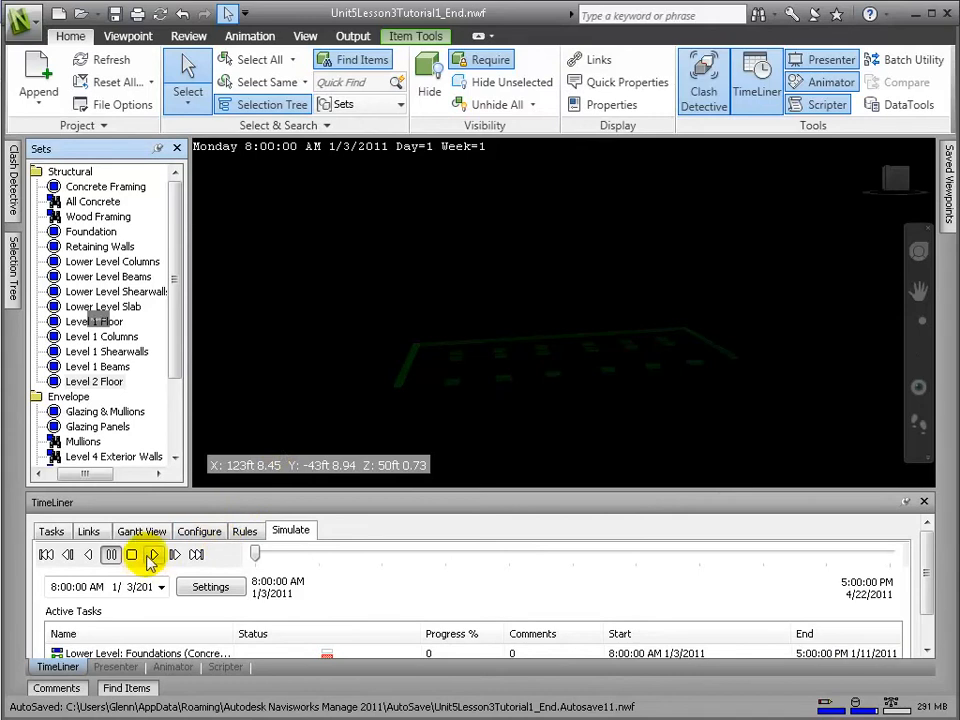
Play the construction simulation to watch the build sequence, and stop it.
{"action": "left_click", "coordinate": [154, 555]}
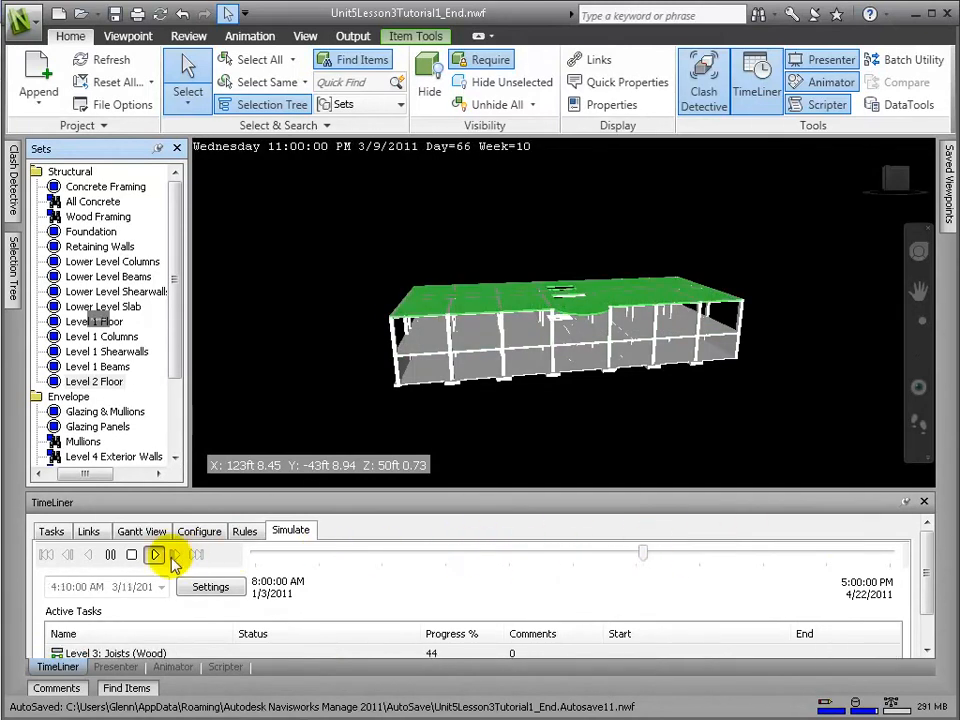
{"action": "left_click", "coordinate": [131, 557]}
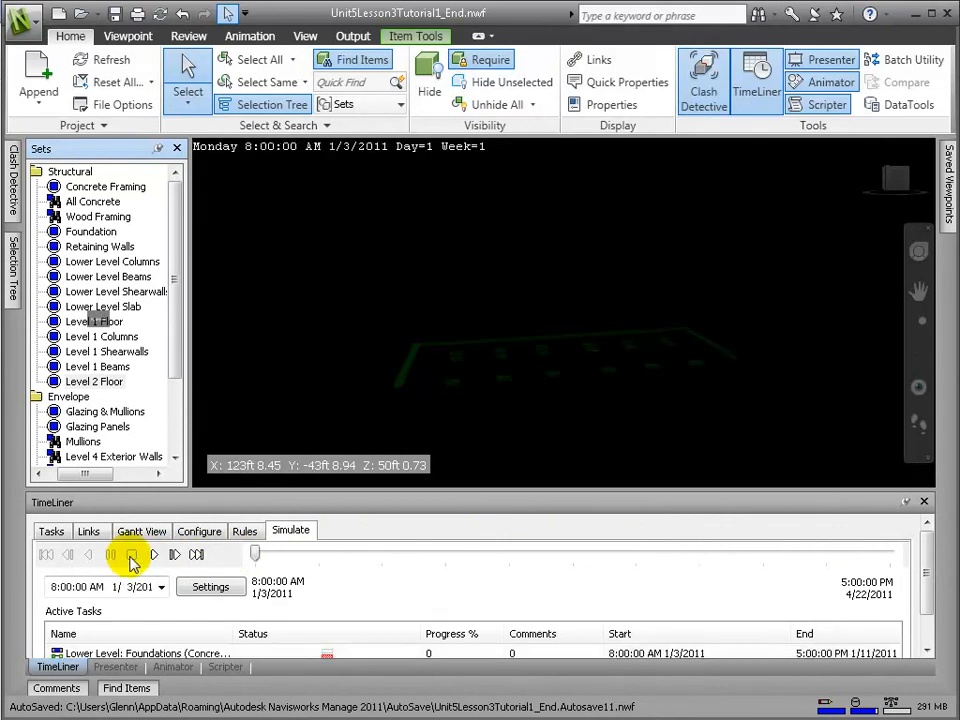